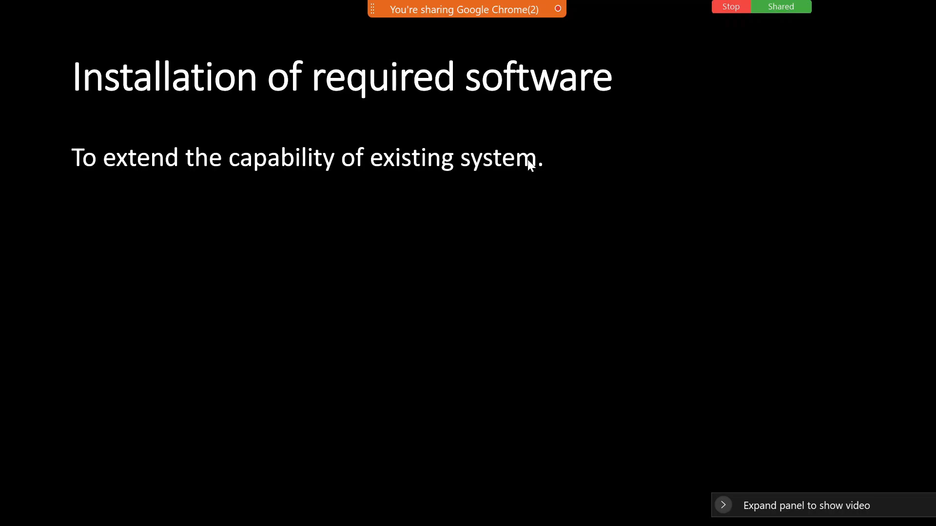
# Step: Reveal the VirtualBox and Ubuntu installation points on the slide and handwrite "oracle VB" and "vmware" beside Step 1
pyautogui.press('Right')
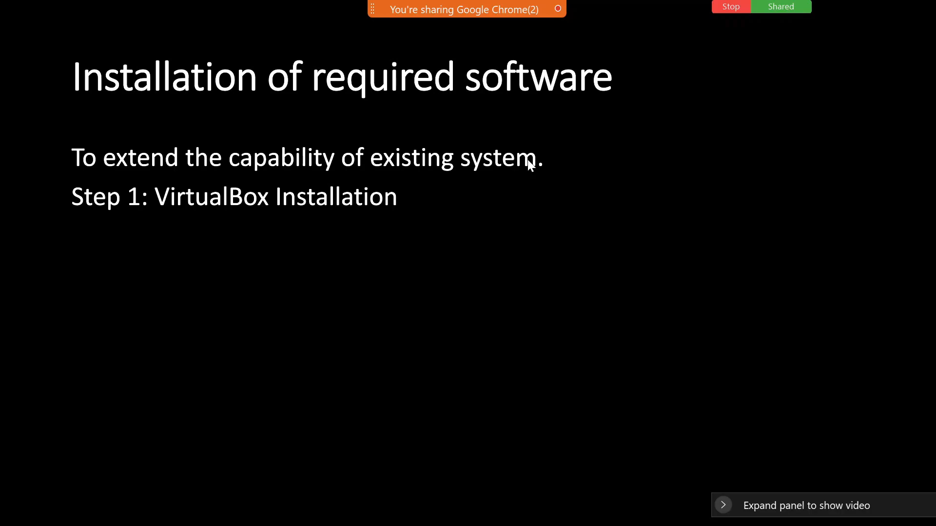
pyautogui.press('Right')
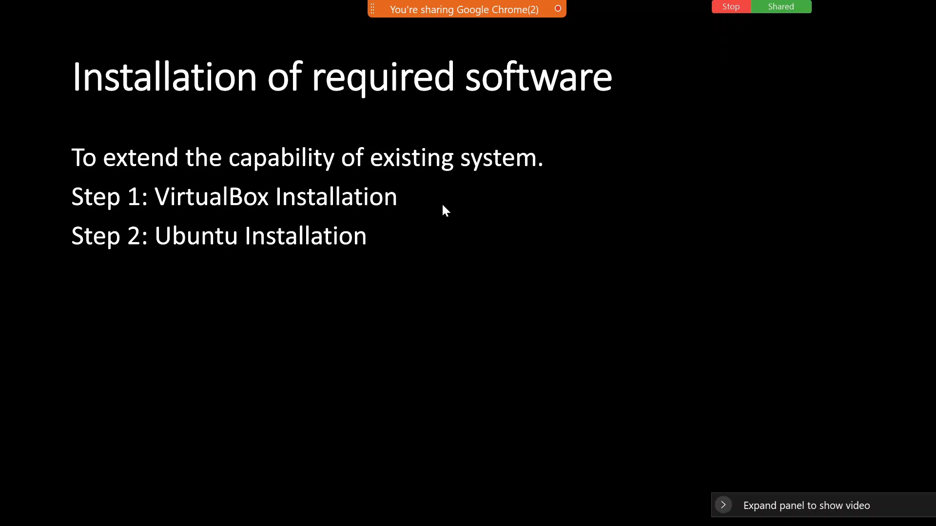
pyautogui.moveTo(425, 205)
pyautogui.mouseDown()
pyautogui.moveTo(543, 205)
pyautogui.moveTo(553, 195)
pyautogui.moveTo(610, 202)
pyautogui.mouseUp()
pyautogui.moveTo(705, 193); pyautogui.dragTo(817, 195)
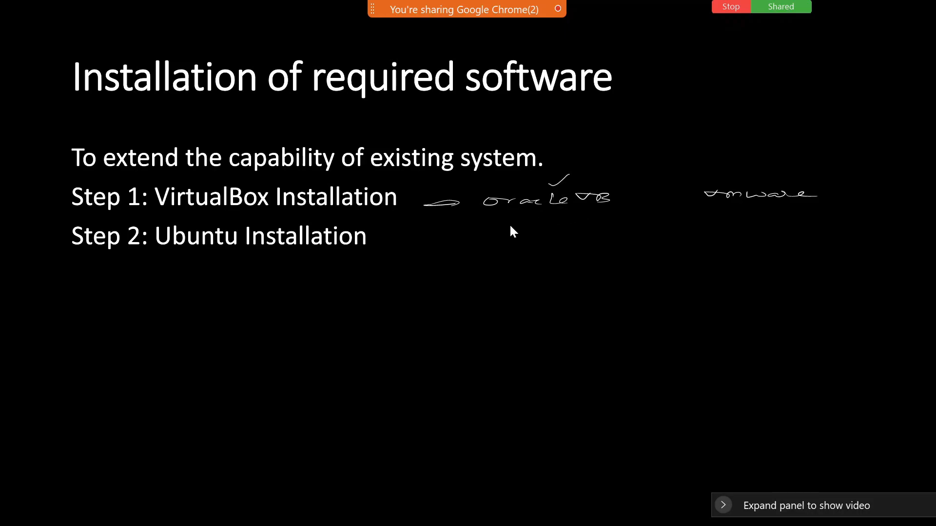
# Step: Handwrite "freeware" below oracle VB and "licensed" below vmware, underlining the product names and "freeware"
pyautogui.moveTo(514, 225)
pyautogui.mouseDown()
pyautogui.moveTo(505, 236)
pyautogui.moveTo(627, 226)
pyautogui.mouseUp()
pyautogui.moveTo(743, 214); pyautogui.dragTo(758, 219)
pyautogui.moveTo(715, 243); pyautogui.dragTo(803, 233)
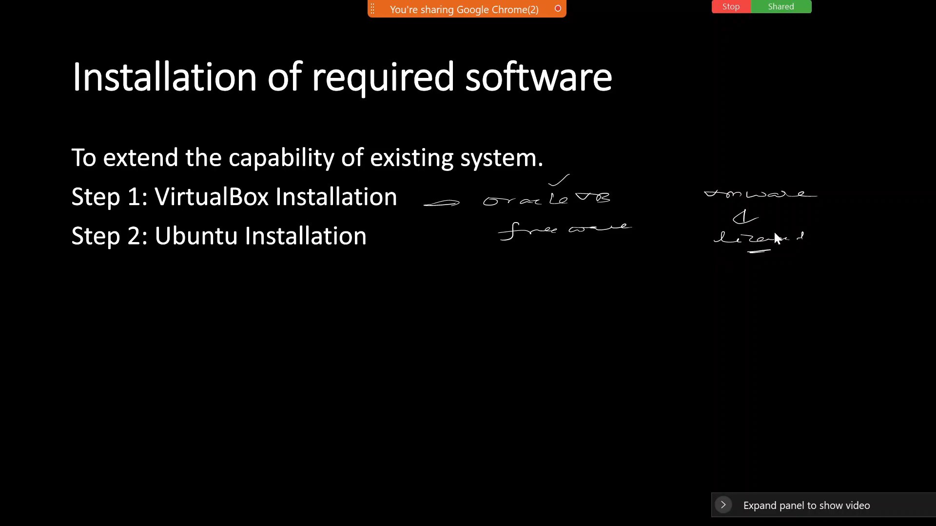
pyautogui.moveTo(724, 205); pyautogui.dragTo(789, 201)
pyautogui.moveTo(543, 248); pyautogui.dragTo(588, 243)
pyautogui.moveTo(533, 213)
pyautogui.mouseDown()
pyautogui.moveTo(608, 212)
pyautogui.moveTo(584, 215)
pyautogui.mouseUp()
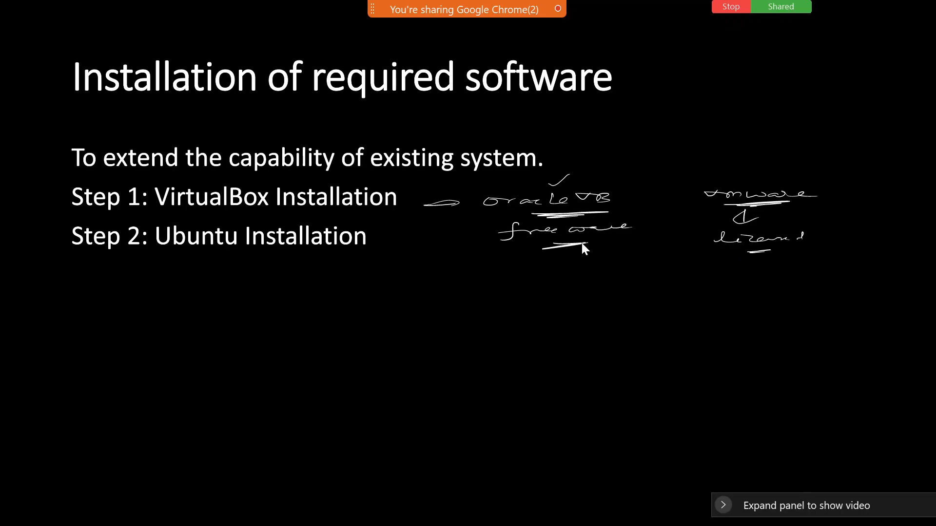
# Step: Draw a downward arrow below "freeware", circle "oracle VB", and handwrite "virtualbox.org" above it
pyautogui.moveTo(561, 250)
pyautogui.mouseDown()
pyautogui.moveTo(563, 262)
pyautogui.moveTo(580, 253)
pyautogui.mouseUp()
pyautogui.moveTo(527, 213)
pyautogui.mouseDown()
pyautogui.moveTo(638, 189)
pyautogui.moveTo(476, 195)
pyautogui.moveTo(517, 215)
pyautogui.mouseUp()
pyautogui.moveTo(596, 213); pyautogui.dragTo(544, 215)
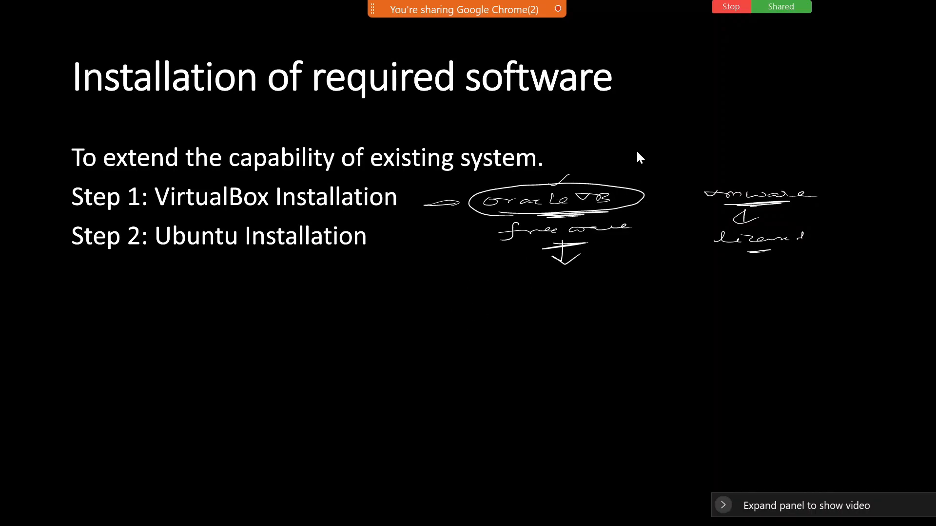
pyautogui.moveTo(629, 139); pyautogui.dragTo(807, 144)
pyautogui.click(753, 140)
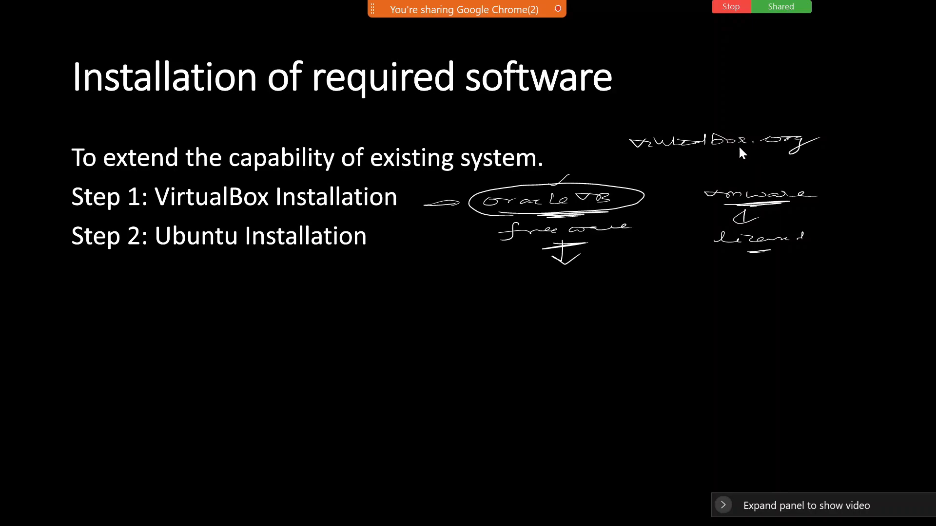
# Step: Switch to the Chrome browser window, start downloading the VirtualBox 6.1.32 Windows hosts installer from virtualbox.org, and pause the download
pyautogui.hotkey('alt', 'Tab')
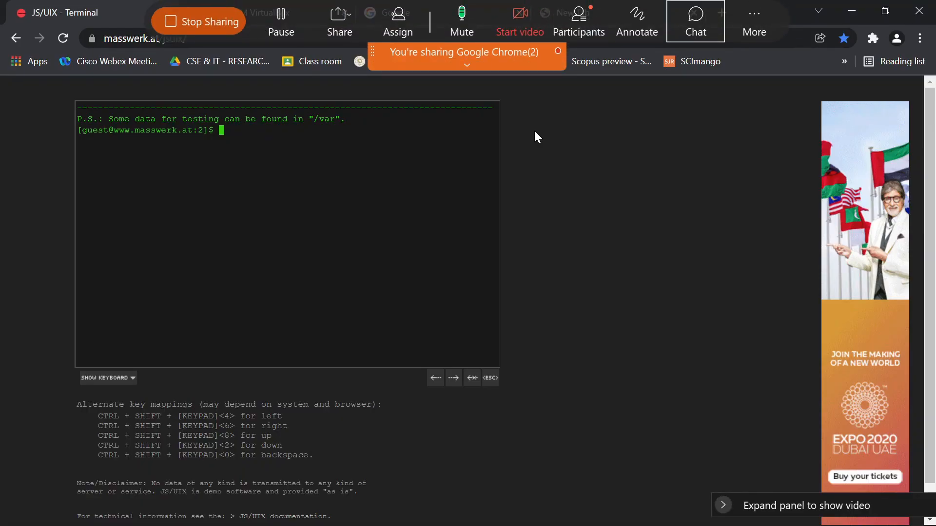
pyautogui.click(194, 16)
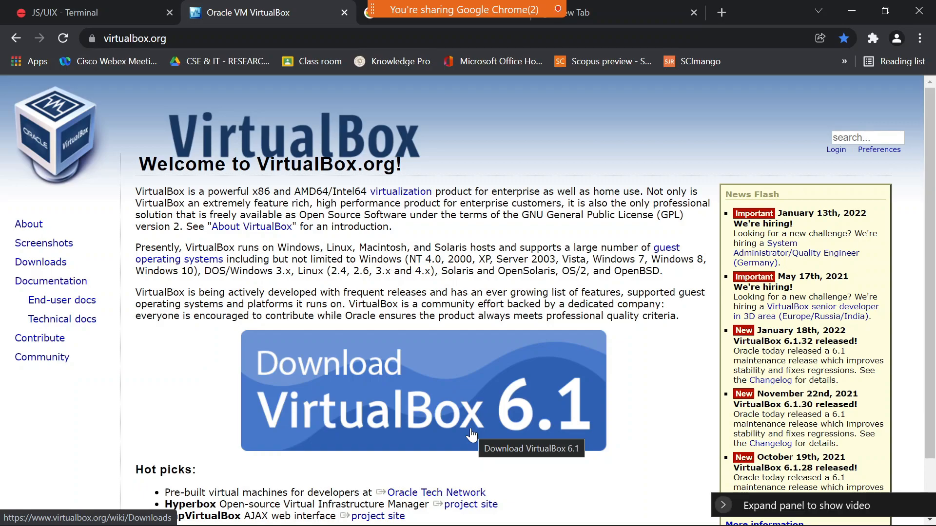
pyautogui.click(423, 409)
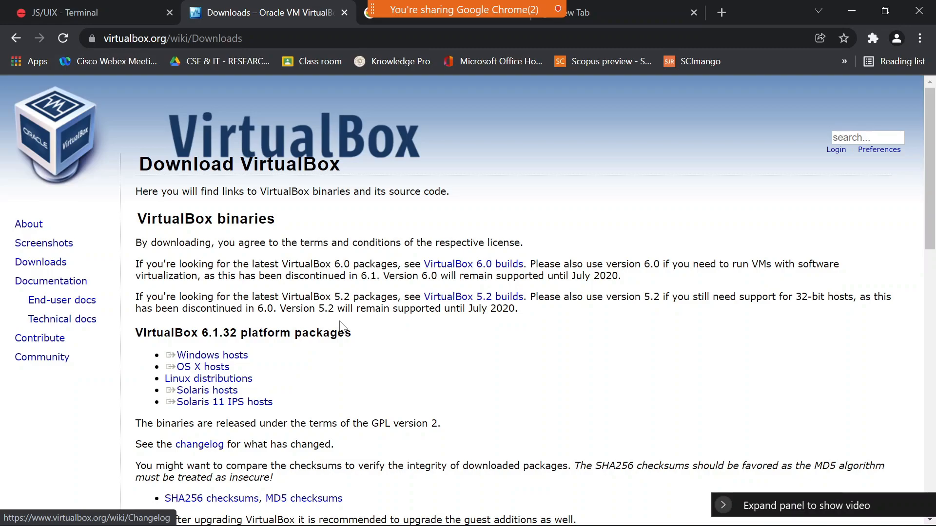
pyautogui.click(242, 356)
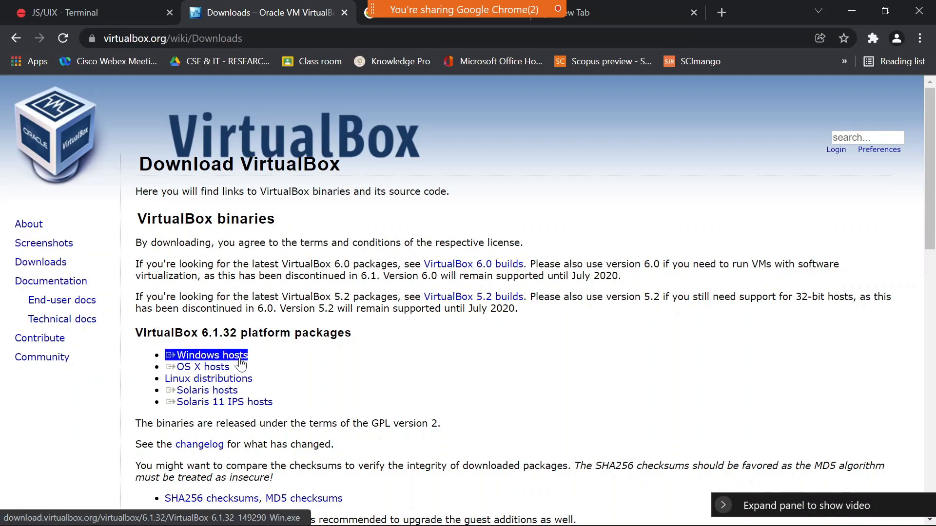
pyautogui.click(240, 360)
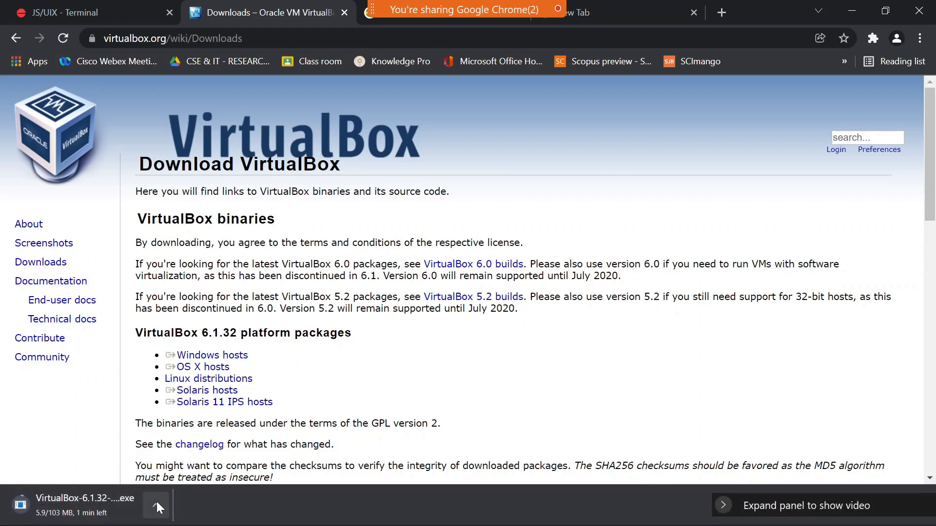
pyautogui.click(156, 502)
pyautogui.click(191, 433)
# Step: Switch to File Explorer's setup folder and examine the details of the VirtualBox-6.1.30-148432-Win installer
pyautogui.hotkey('alt', 'Tab')
pyautogui.hotkey('alt', 'Tab')
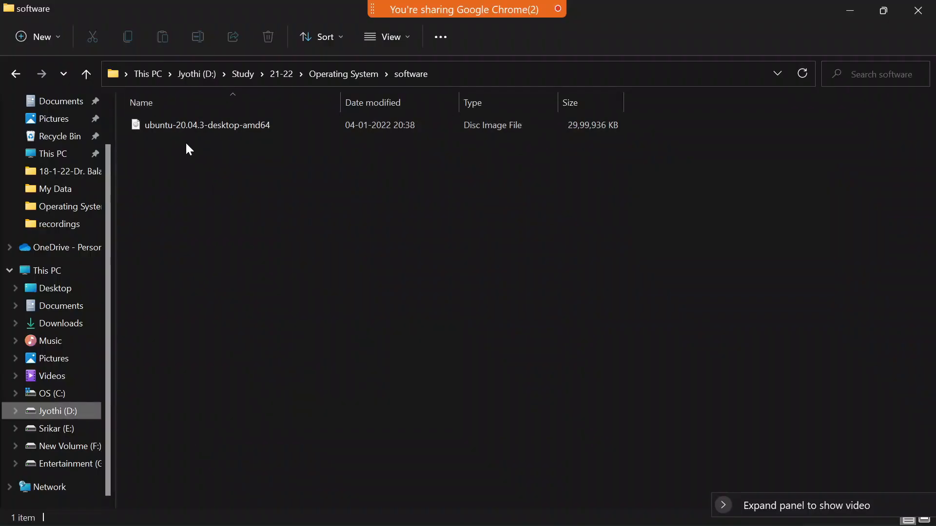
pyautogui.hotkey('alt', 'Tab')
pyautogui.hotkey('alt', 'Tab')
pyautogui.hotkey('alt', 'Tab')
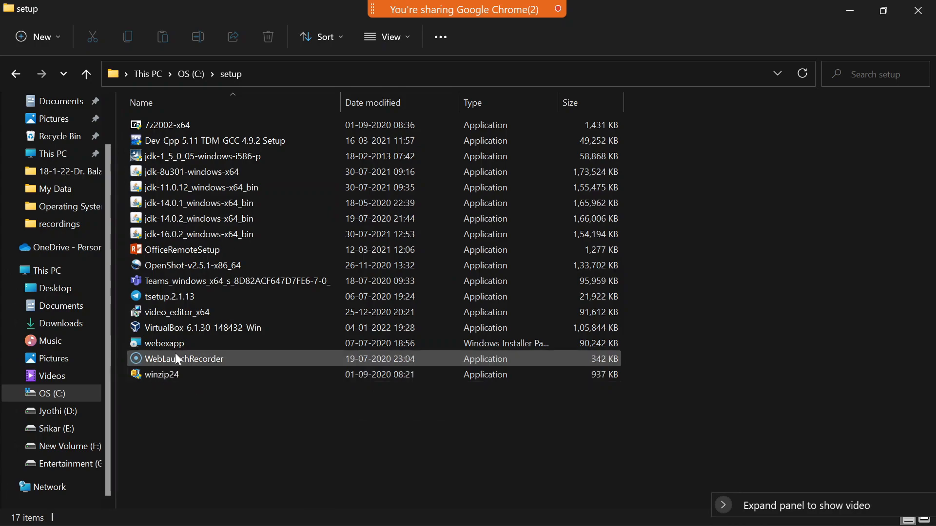
pyautogui.click(180, 324)
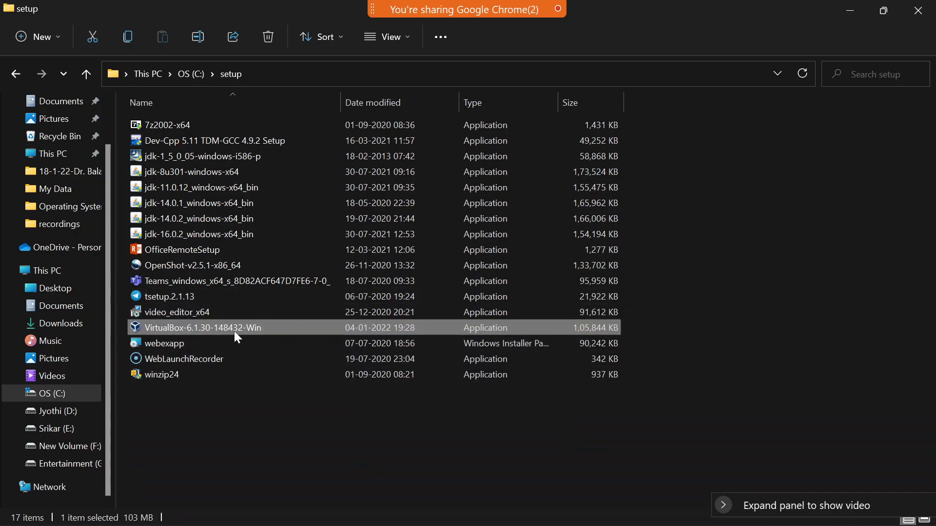
pyautogui.moveTo(236, 332)
pyautogui.moveTo(196, 330)
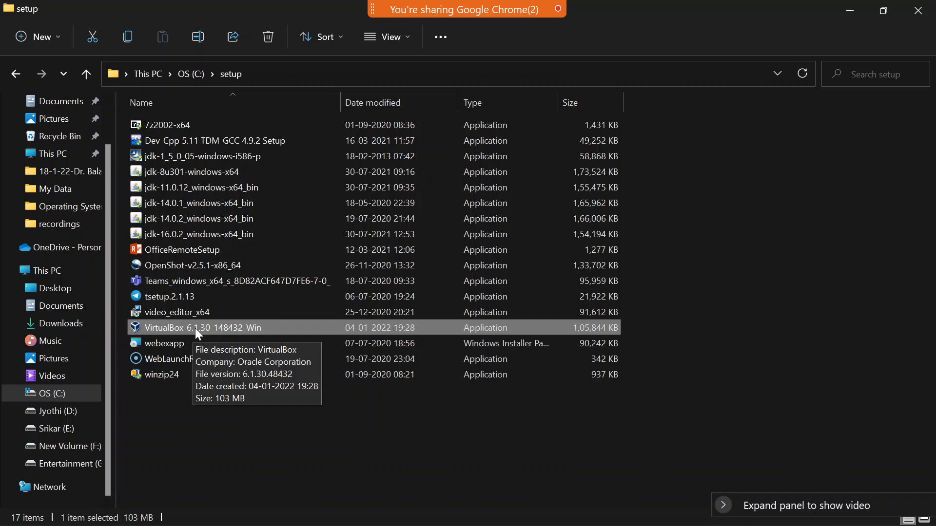
# Step: Return to the slide presentation, tick Step 1 and Step 2, and sketch a box containing an ellipse above "virtualbox.org"
pyautogui.hotkey('alt', 'Tab')
pyautogui.hotkey('alt', 'Tab')
pyautogui.hotkey('alt', 'Tab')
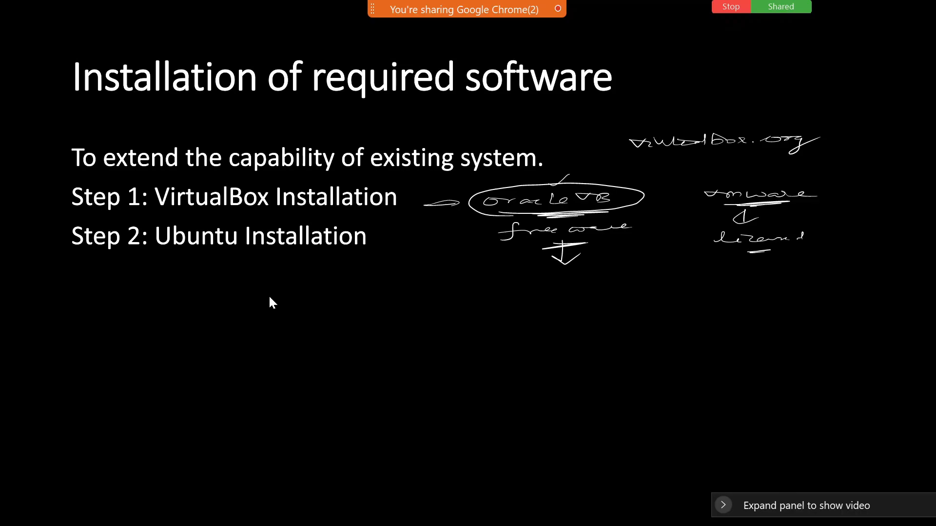
pyautogui.moveTo(53, 201); pyautogui.dragTo(72, 194)
pyautogui.moveTo(534, 104)
pyautogui.mouseDown()
pyautogui.moveTo(542, 129)
pyautogui.moveTo(611, 98)
pyautogui.moveTo(535, 103)
pyautogui.moveTo(597, 110)
pyautogui.moveTo(558, 116)
pyautogui.moveTo(602, 113)
pyautogui.moveTo(585, 123)
pyautogui.moveTo(666, 110)
pyautogui.mouseUp()
pyautogui.moveTo(601, 118); pyautogui.dragTo(635, 115)
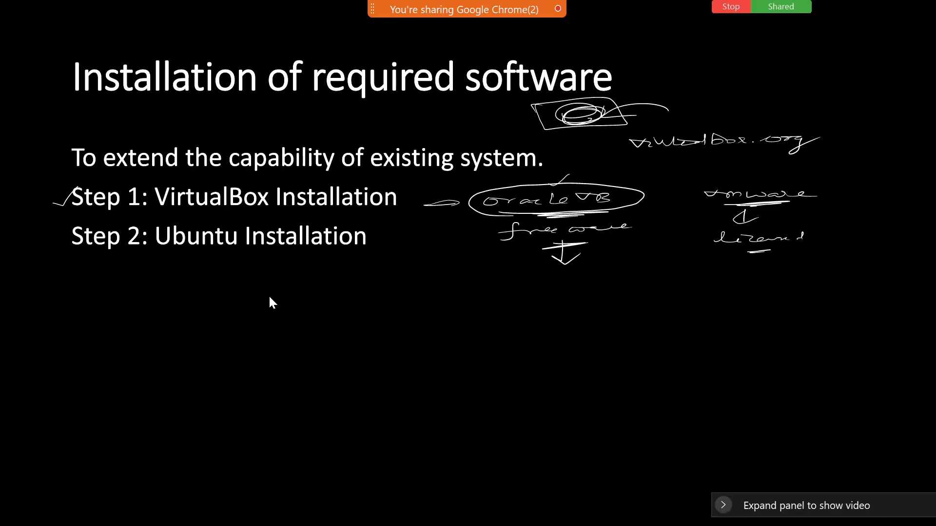
pyautogui.moveTo(57, 244); pyautogui.dragTo(74, 228)
# Step: Switch to the Google home page in Chrome, close the downloads bar, and move the meeting's video panel lower
pyautogui.hotkey('alt', 'Tab')
pyautogui.press('Tab')
pyautogui.click(269, 297)
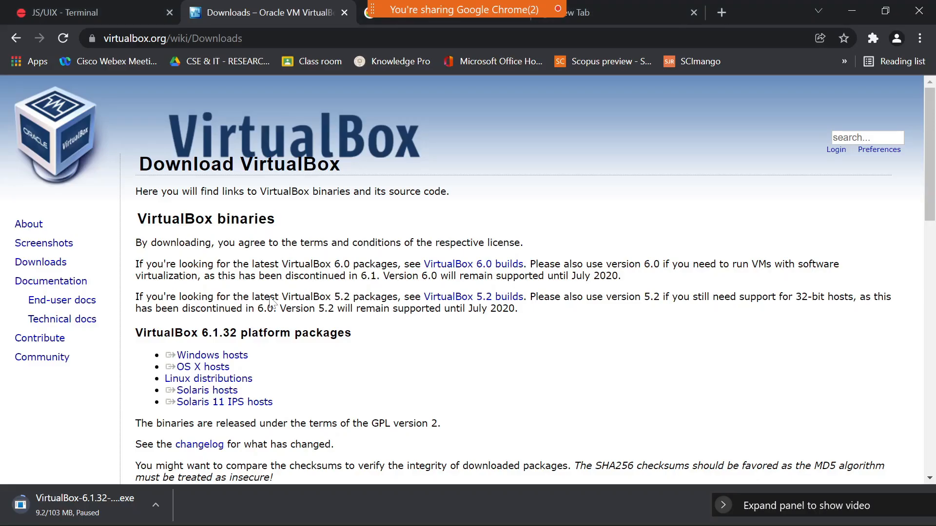
pyautogui.click(373, 17)
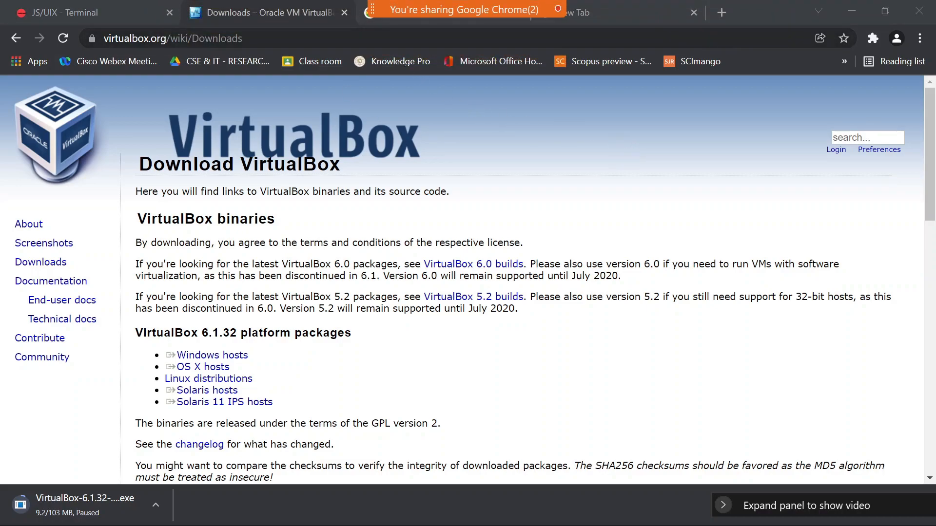
pyautogui.click(376, 22)
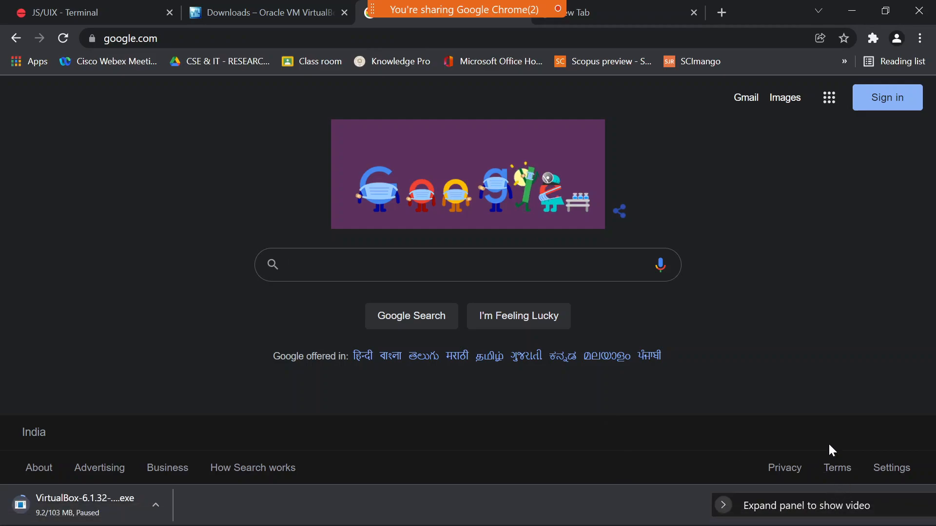
pyautogui.click(925, 506)
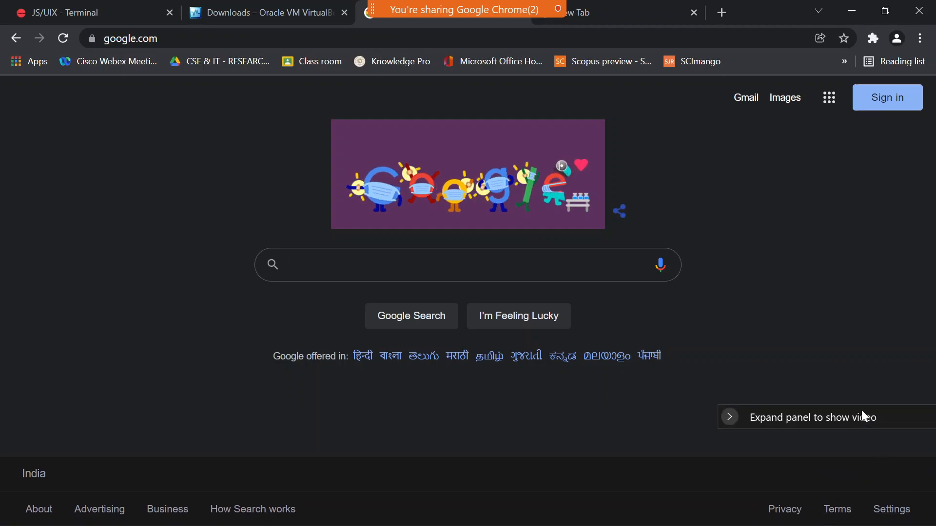
pyautogui.moveTo(858, 413); pyautogui.dragTo(886, 478)
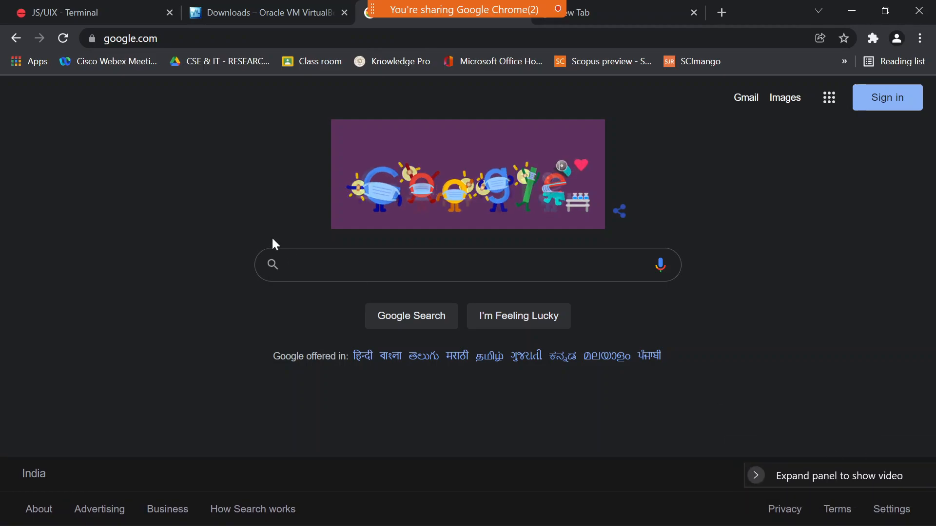
# Step: Search Google for "ubuntu download" and open the Download Ubuntu Desktop result
pyautogui.click(275, 263)
pyautogui.write('ubuntu')
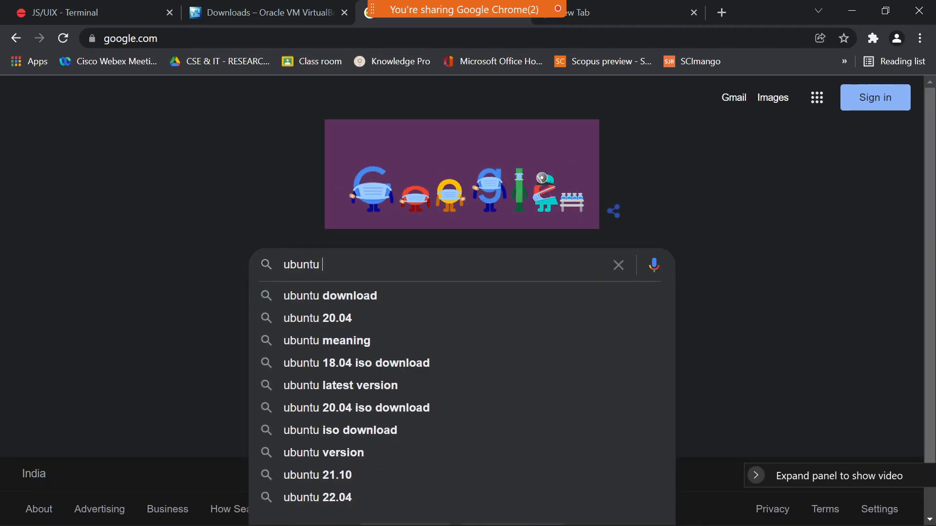
pyautogui.press('Down')
pyautogui.press('Return')
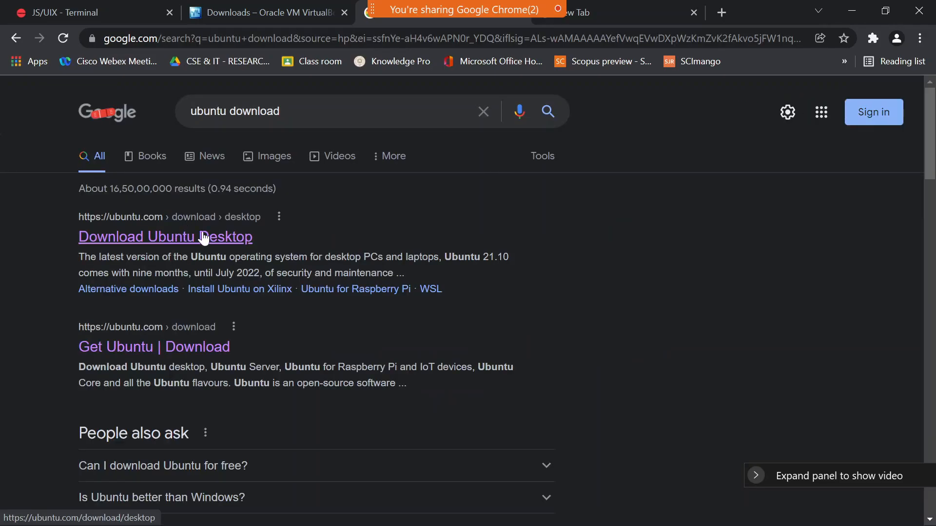
pyautogui.click(197, 240)
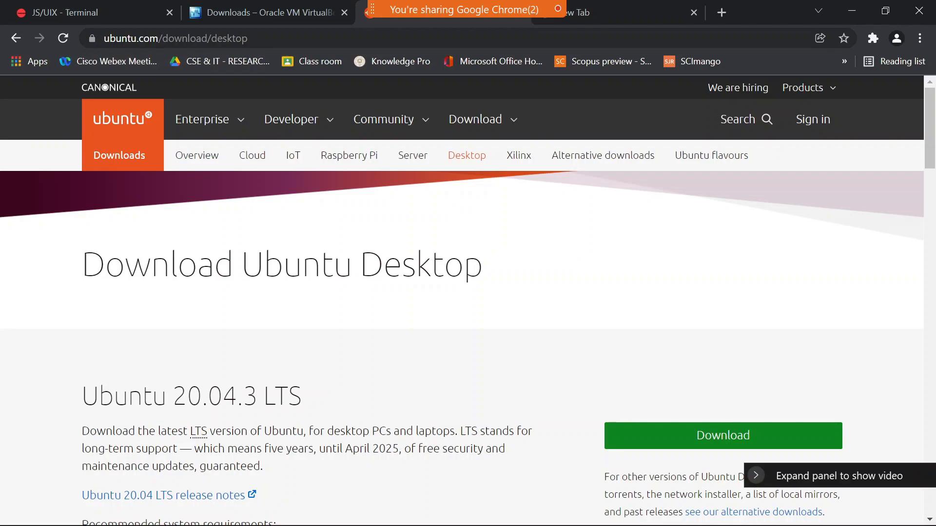
# Step: Start downloading the Ubuntu Desktop 20.04 LTS image from ubuntu.com and pause the download
pyautogui.click(502, 122)
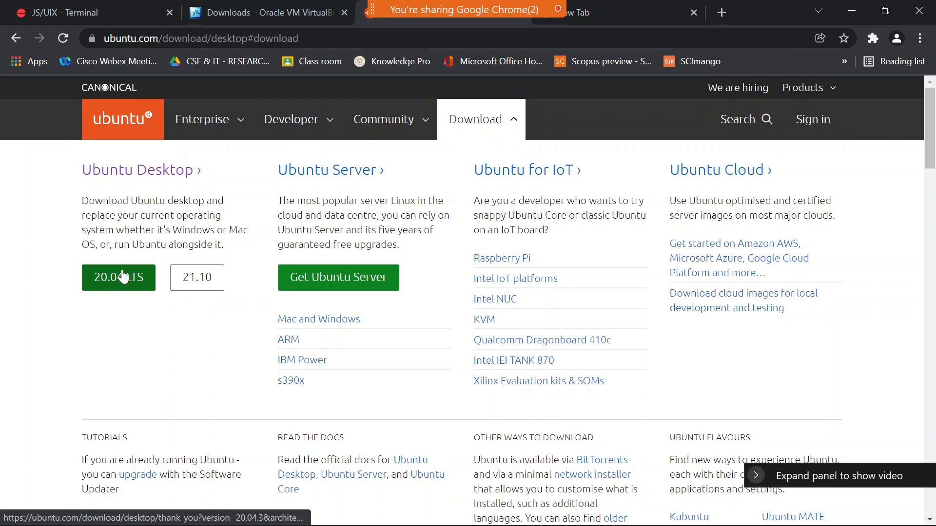
pyautogui.click(135, 287)
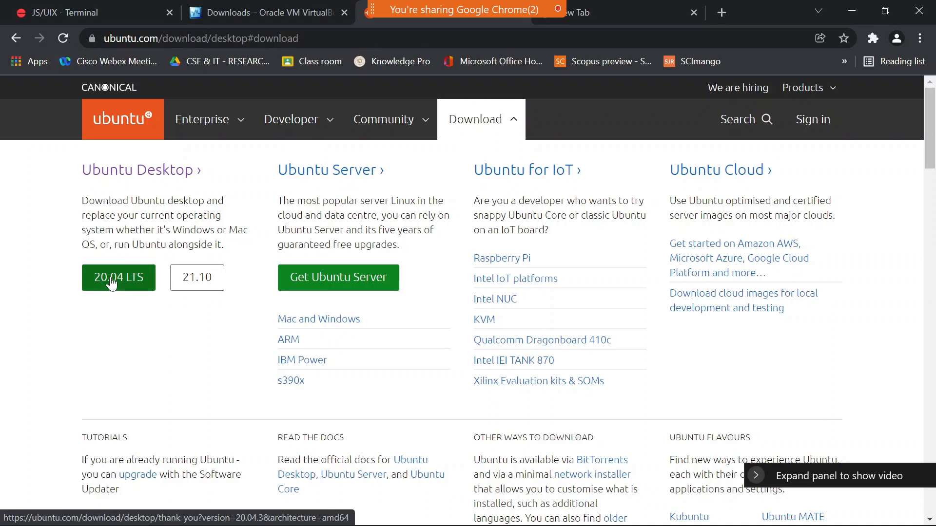
pyautogui.click(135, 287)
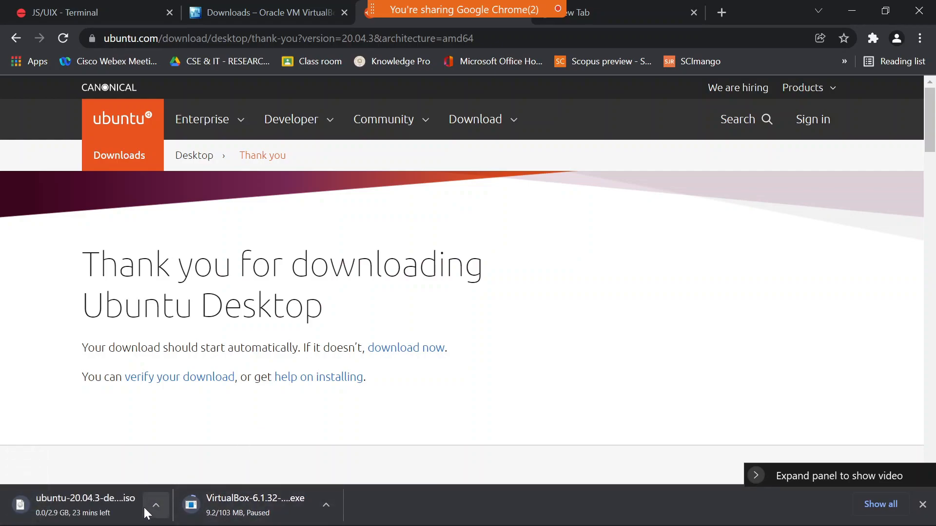
pyautogui.click(156, 506)
pyautogui.click(173, 434)
# Step: Switch to File Explorer's software folder to view the ubuntu-20.04.3-desktop-amd64 disc image
pyautogui.hotkey('alt', 'Tab')
pyautogui.hotkey('alt', 'Tab')
pyautogui.hotkey('alt', 'Tab')
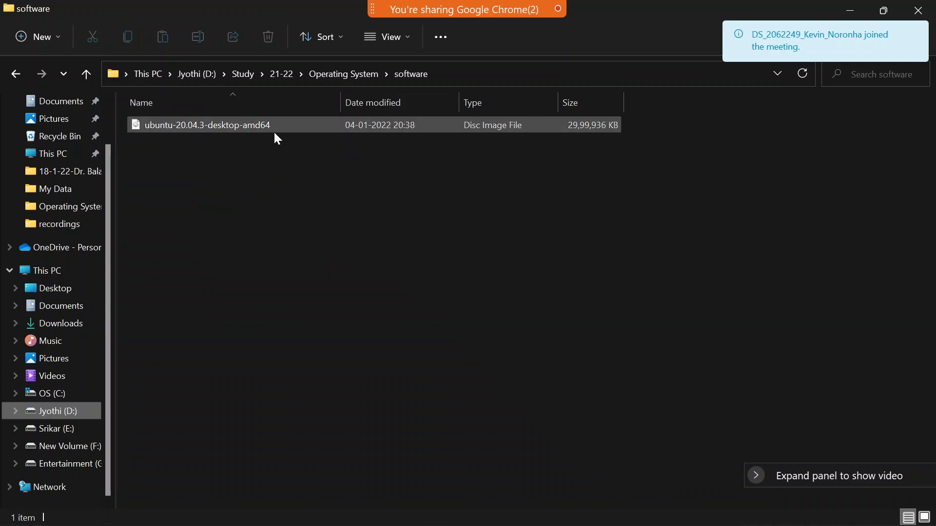
# Step: Return to the slide presentation, circle and underline "Installation" in Step 2, and draw a curved arrow from Ubuntu up to VirtualBox
pyautogui.hotkey('alt', 'Tab')
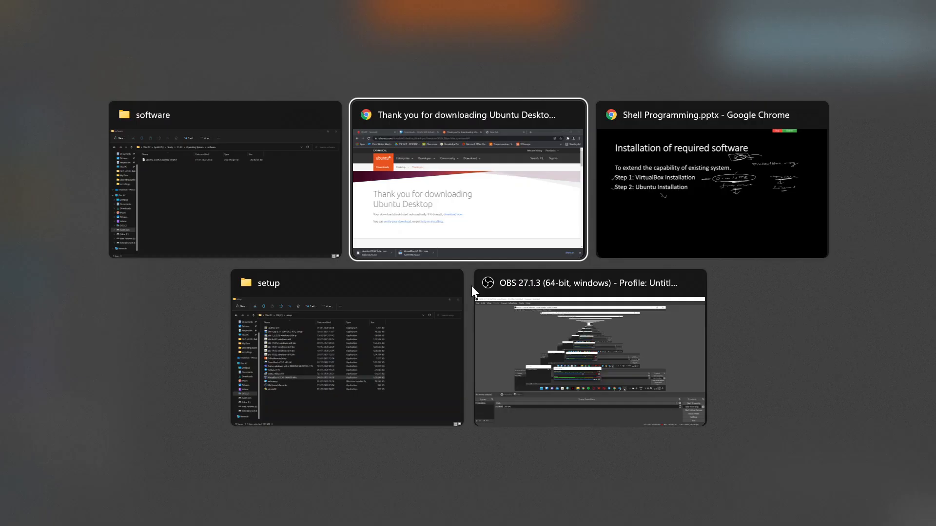
pyautogui.hotkey('alt', 'Tab')
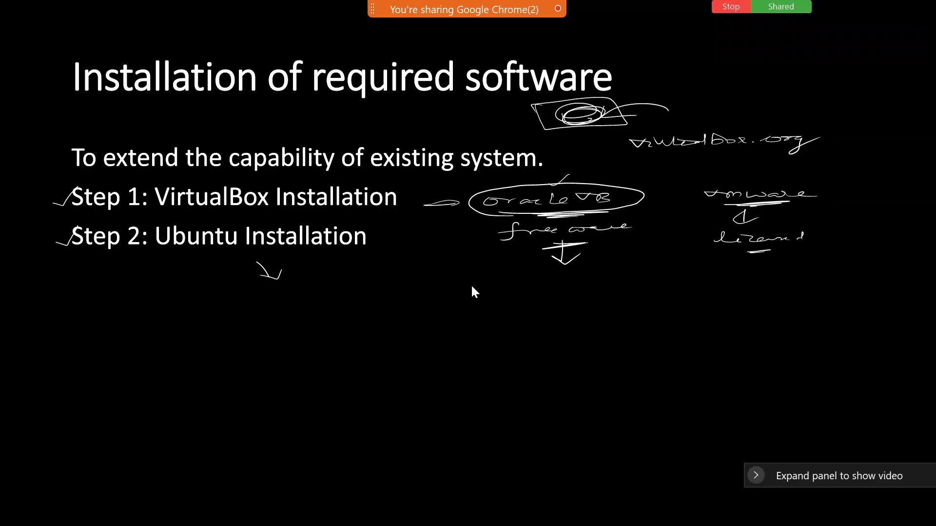
pyautogui.moveTo(232, 252)
pyautogui.mouseDown()
pyautogui.moveTo(273, 252)
pyautogui.moveTo(315, 224)
pyautogui.moveTo(321, 246)
pyautogui.moveTo(326, 232)
pyautogui.mouseUp()
pyautogui.moveTo(198, 256); pyautogui.dragTo(237, 281)
pyautogui.moveTo(184, 247)
pyautogui.mouseDown()
pyautogui.moveTo(188, 274)
pyautogui.moveTo(69, 273)
pyautogui.moveTo(44, 195)
pyautogui.moveTo(215, 193)
pyautogui.mouseUp()
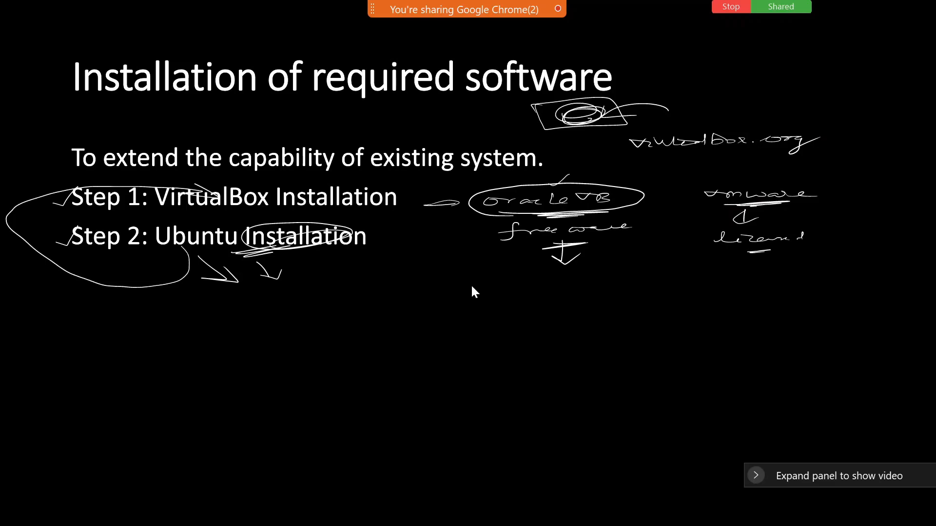
# Step: Switch the meeting's shared content from Google Chrome to the entire Screen 1
pyautogui.moveTo(468, 48)
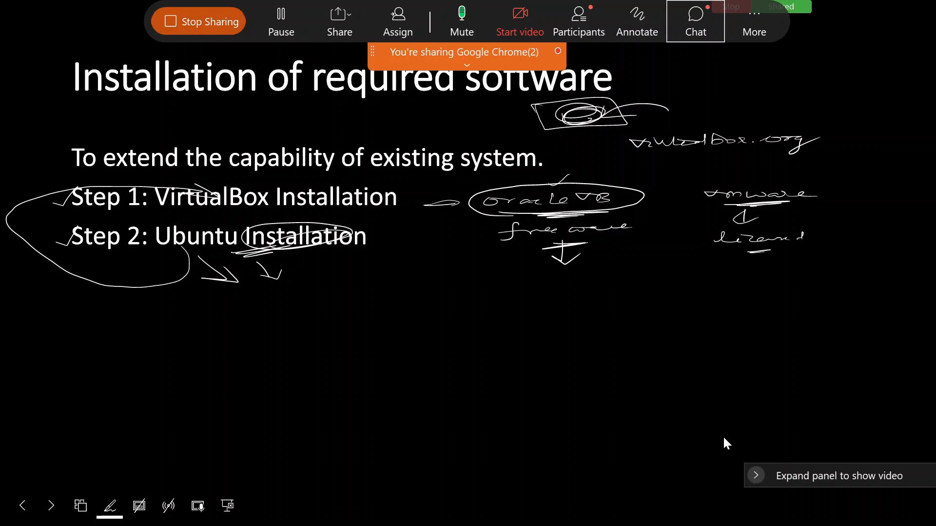
pyautogui.click(346, 14)
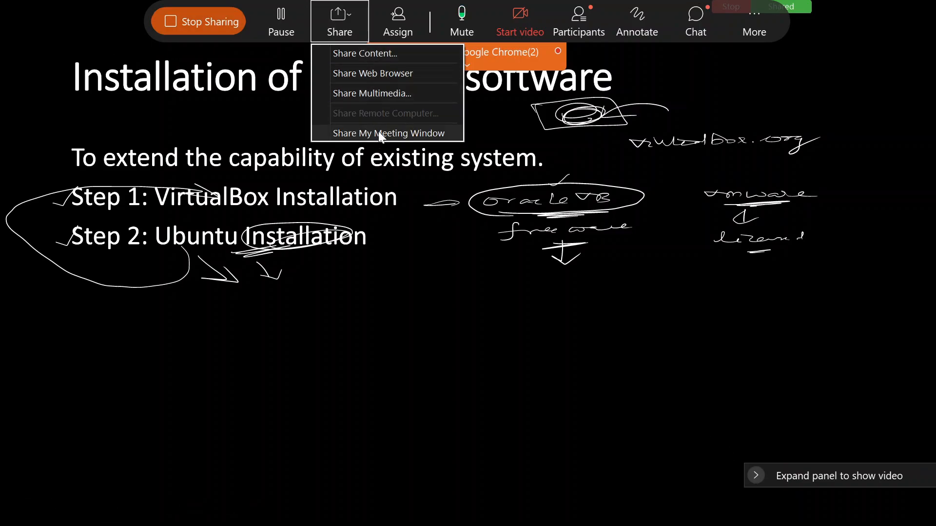
pyautogui.click(366, 52)
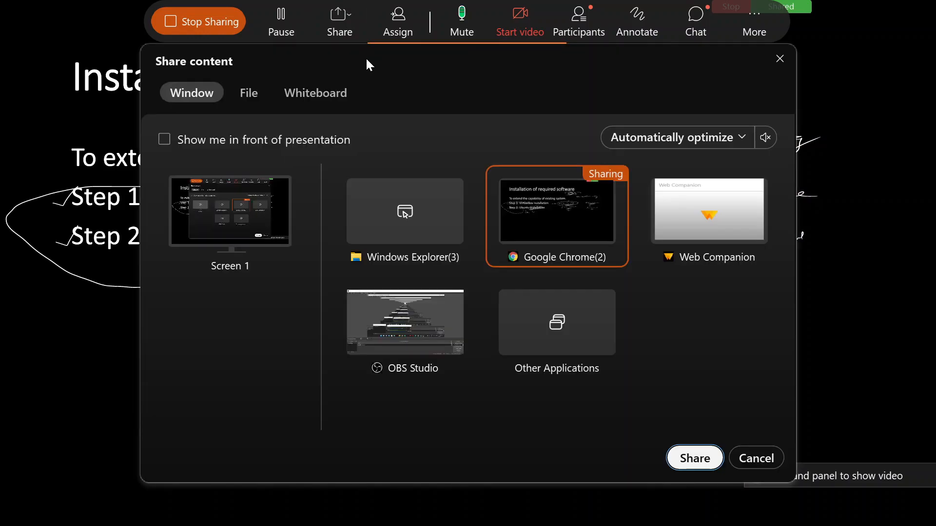
pyautogui.click(220, 232)
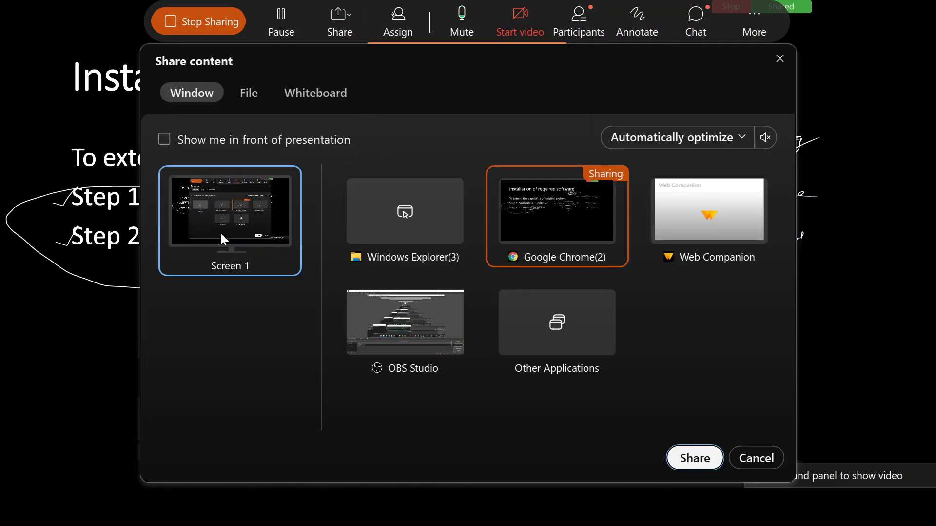
pyautogui.click(683, 452)
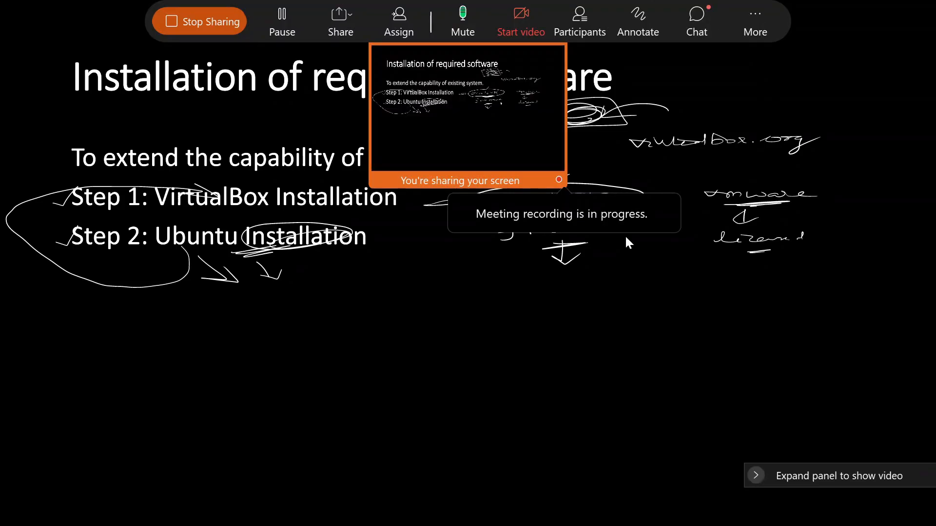
# Step: Leave the slides for the desktop and bring up Oracle VM VirtualBox Manager
pyautogui.press('super+d')
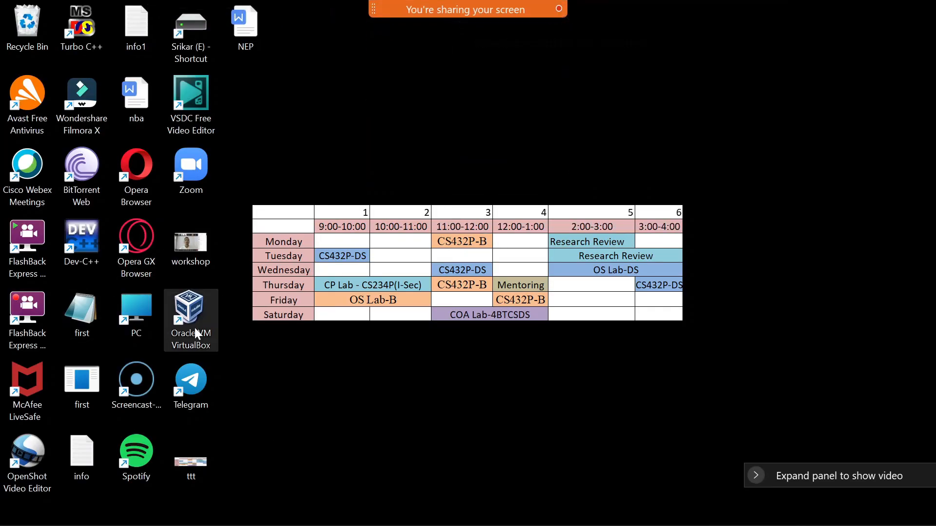
pyautogui.click(198, 331)
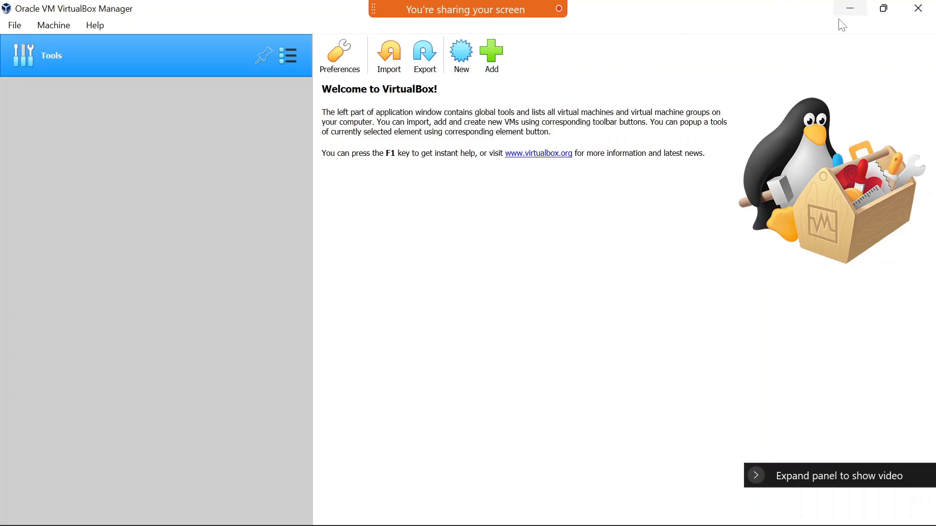
pyautogui.click(850, 8)
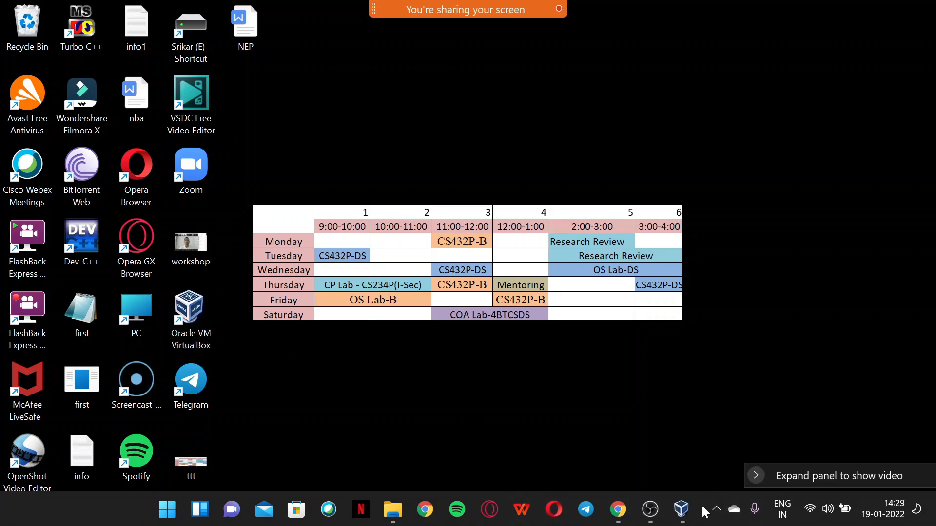
pyautogui.click(681, 509)
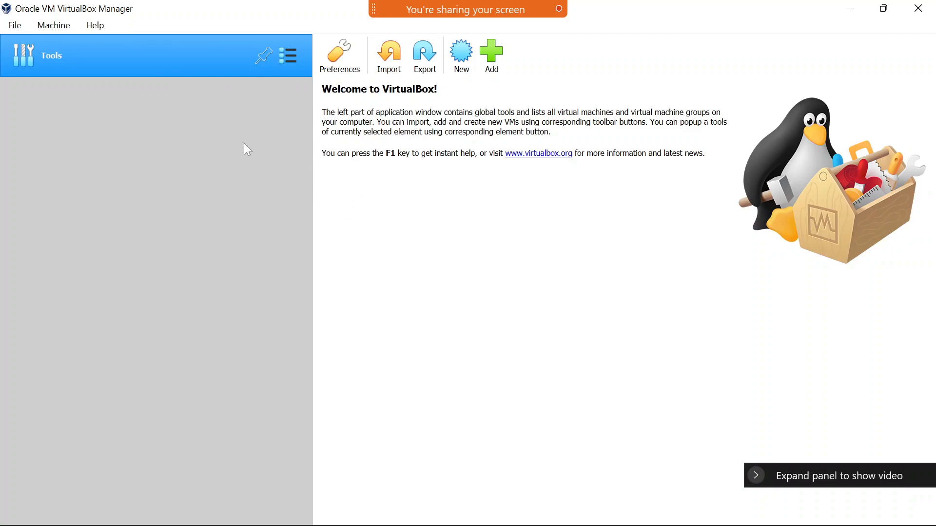
# Step: Start a new virtual machine named Ubuntu, type Linux, version Ubuntu (64-bit), with 3208 MB of memory
pyautogui.click(468, 58)
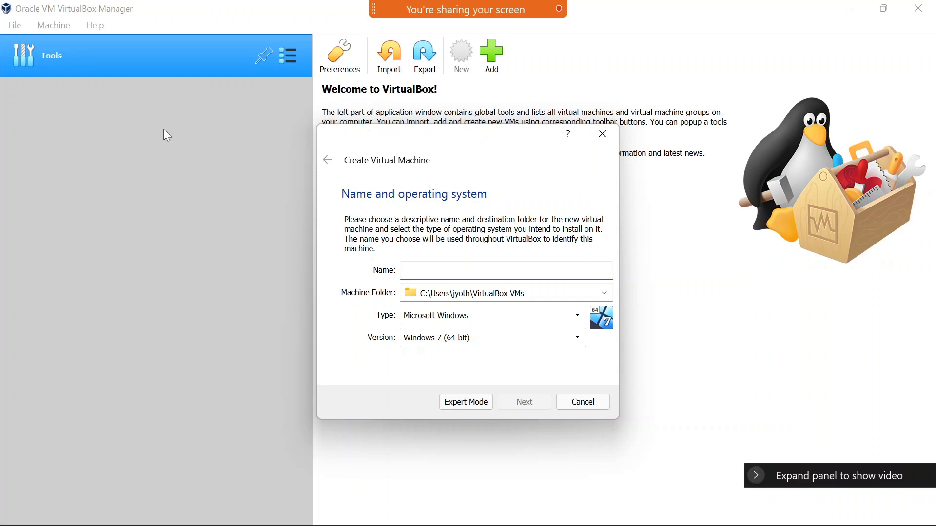
pyautogui.write('Ubuntu')
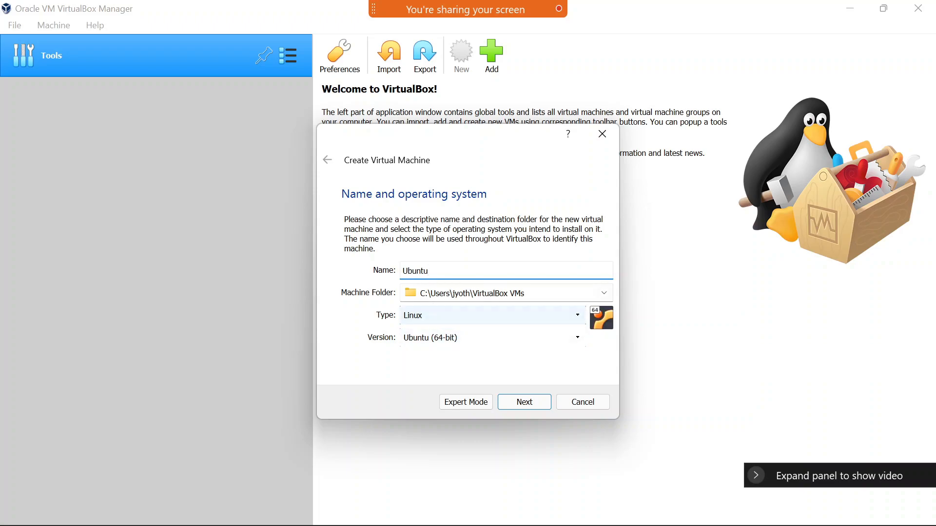
pyautogui.click(533, 406)
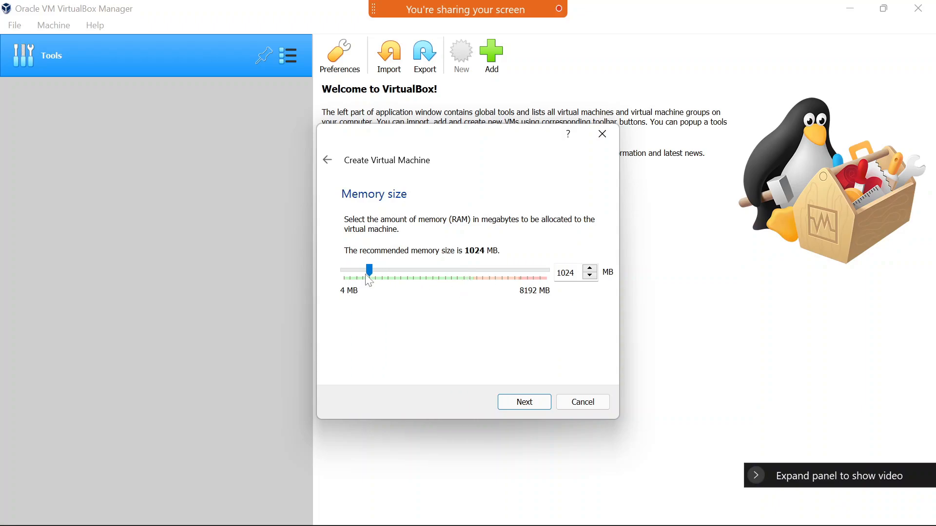
pyautogui.moveTo(370, 272); pyautogui.dragTo(421, 266)
pyautogui.click(524, 402)
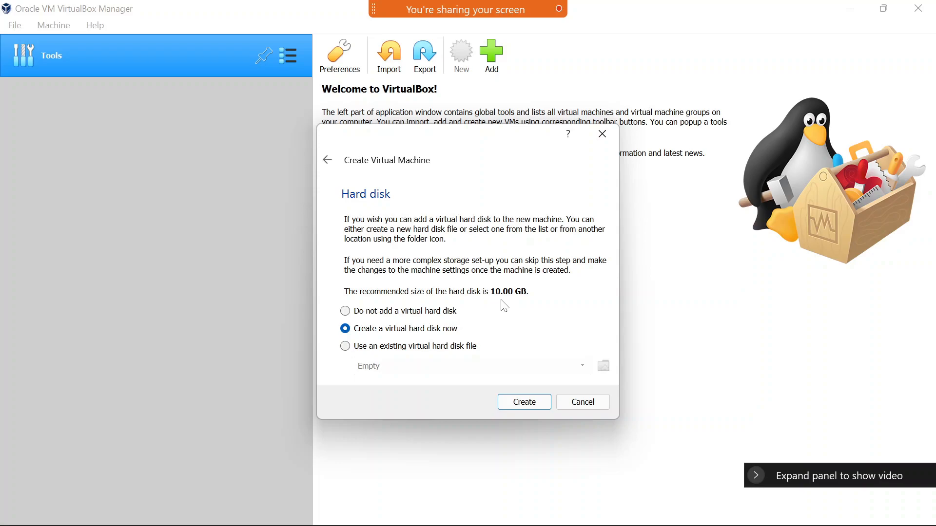
# Step: Create the machine's virtual hard disk as a dynamically allocated 10.00 GB VDI file, Ubuntu.vdi
pyautogui.click(539, 403)
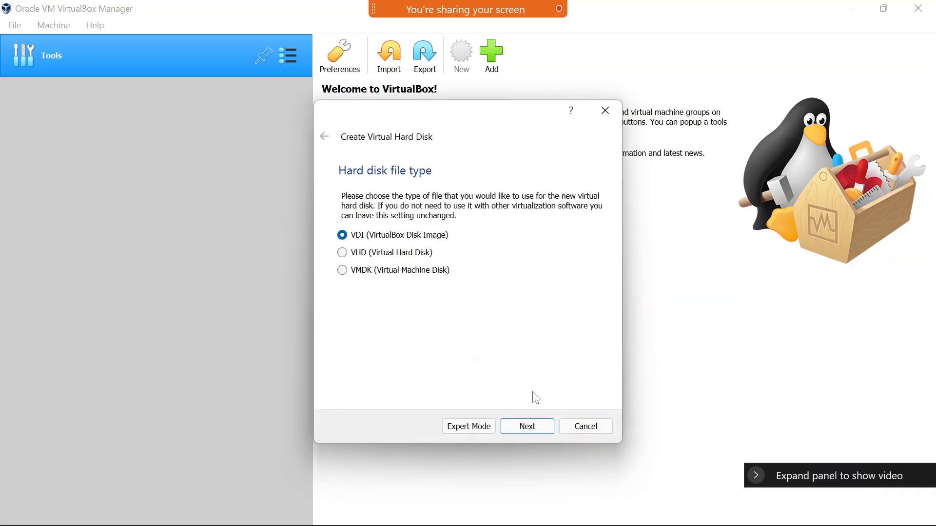
pyautogui.click(543, 427)
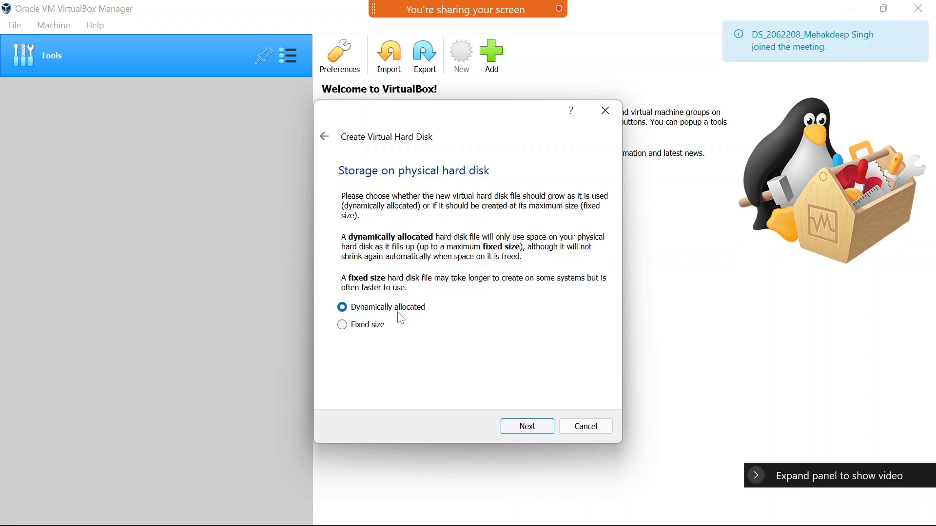
pyautogui.click(537, 430)
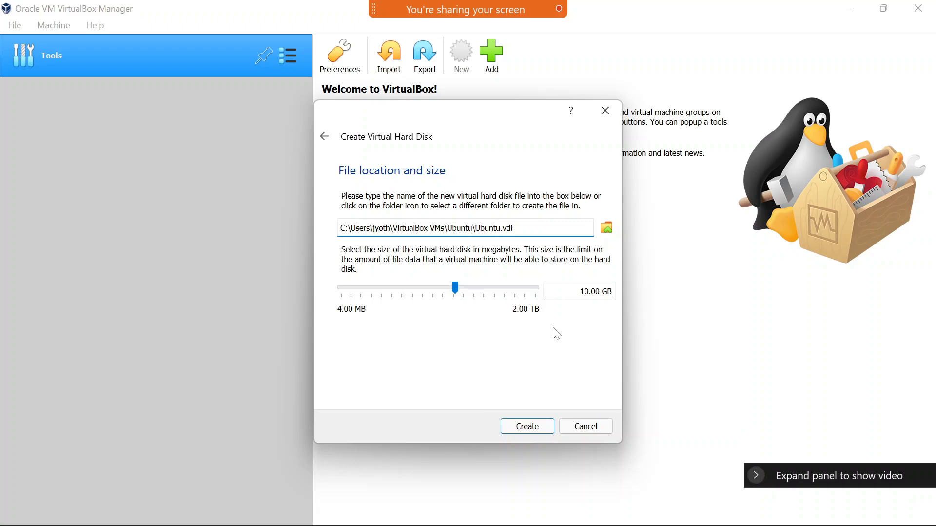
pyautogui.click(527, 429)
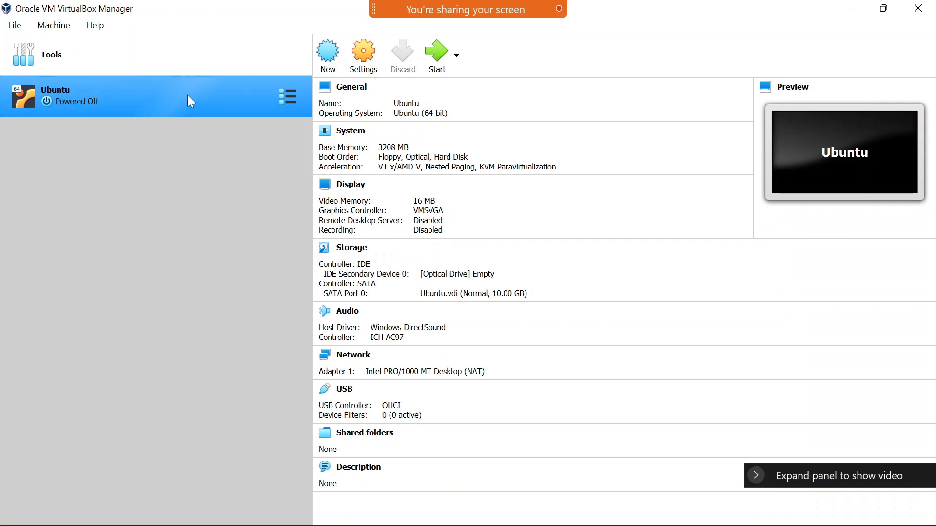
# Step: Set both Shared Clipboard and Drag'n'Drop to Bidirectional in the Ubuntu machine's advanced general settings
pyautogui.click(374, 54)
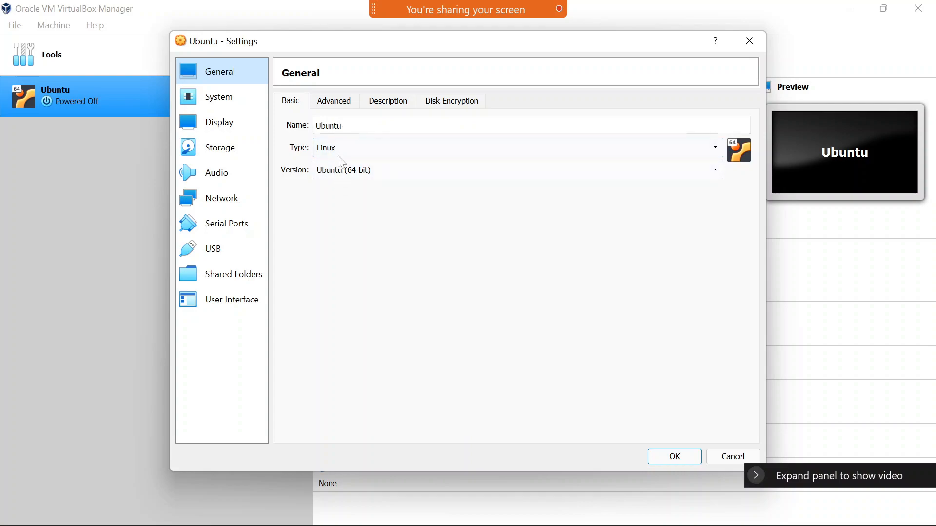
pyautogui.click(333, 104)
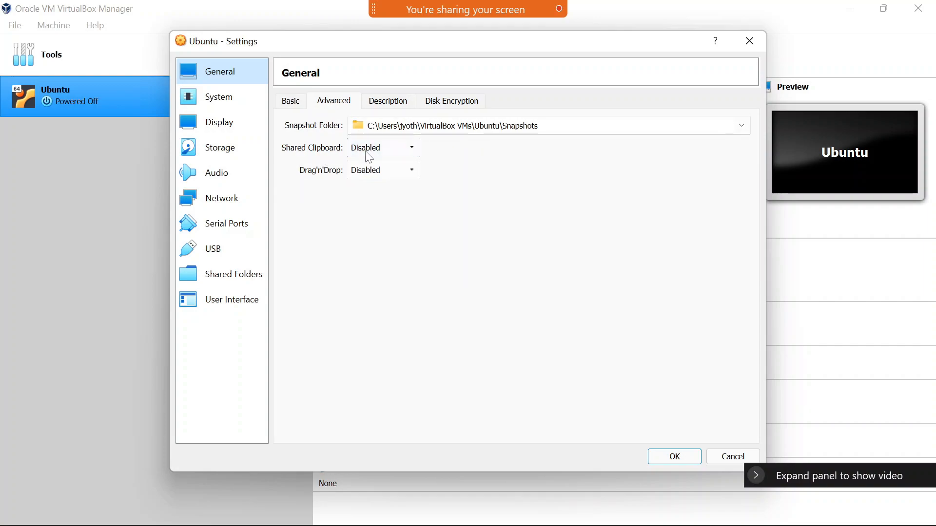
pyautogui.click(415, 152)
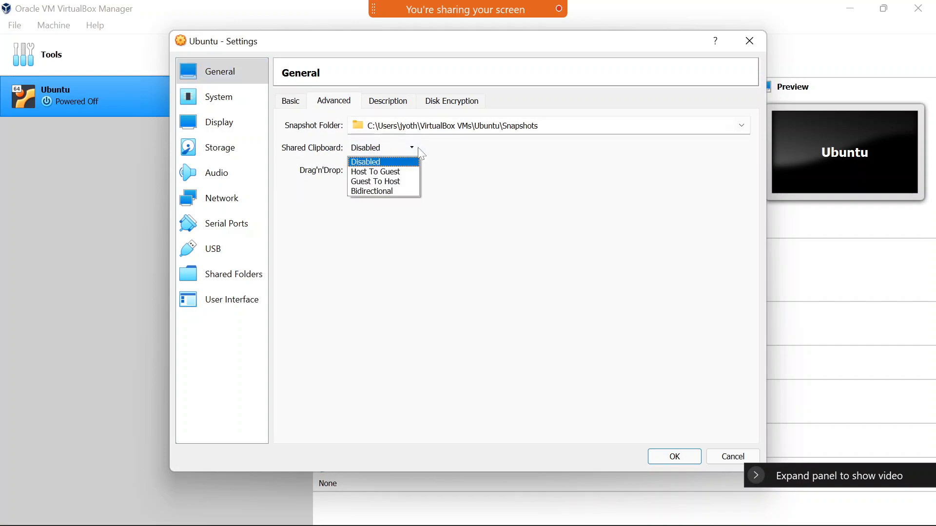
pyautogui.click(398, 190)
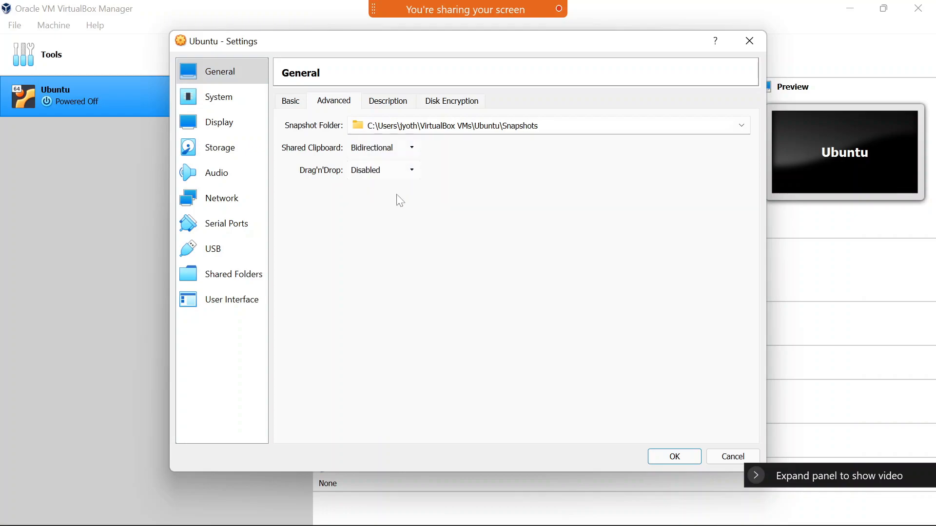
pyautogui.click(411, 171)
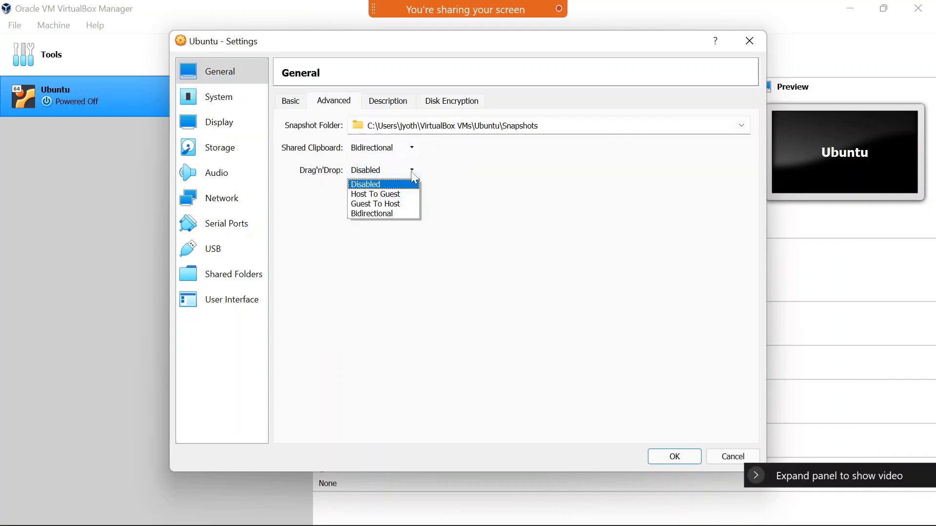
pyautogui.click(396, 215)
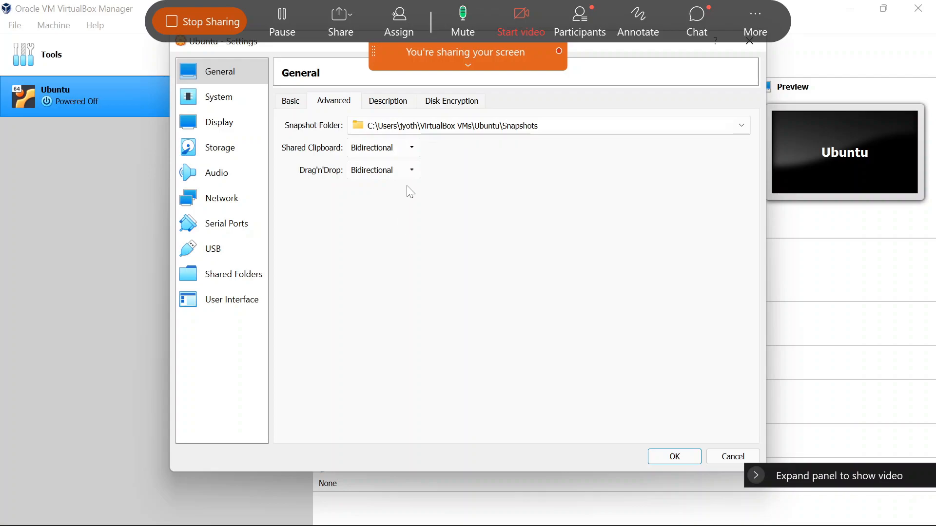
pyautogui.click(414, 171)
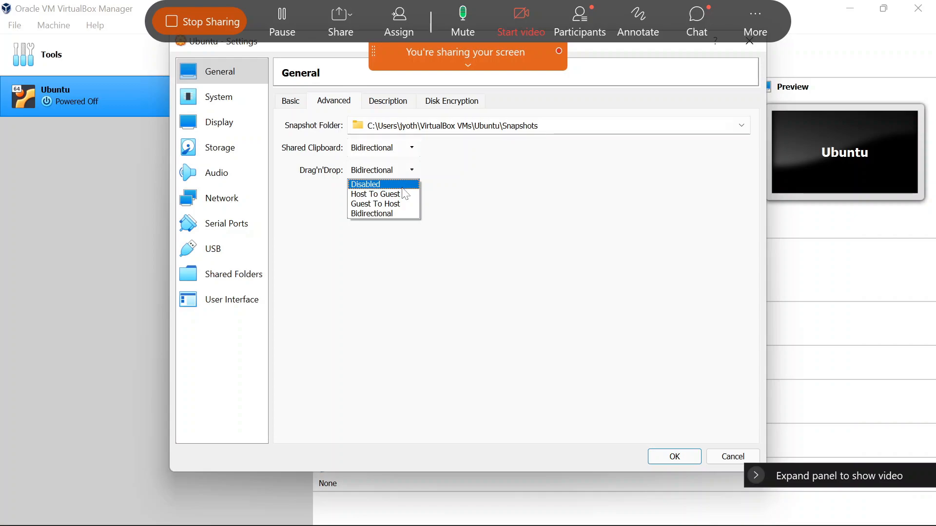
pyautogui.click(392, 214)
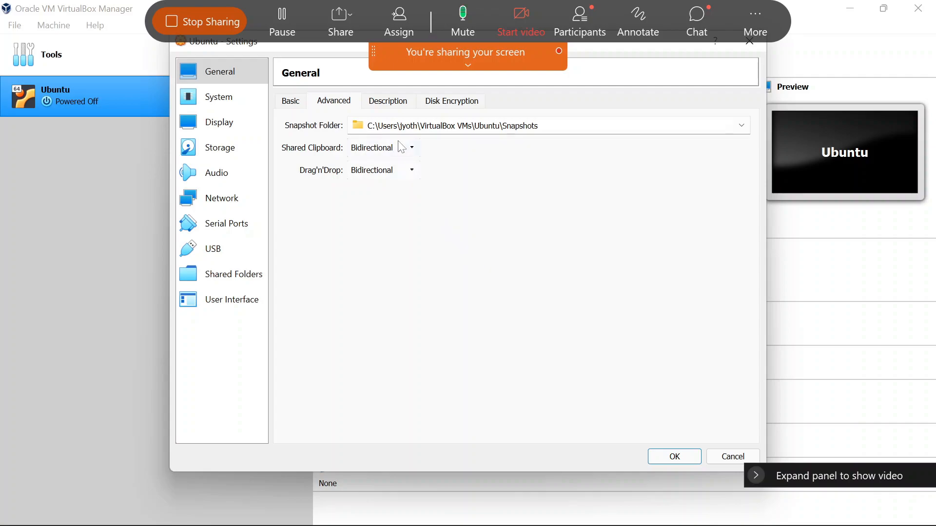
# Step: Review the description, disk encryption and motherboard settings, and set the Ubuntu machine's processor count to 2
pyautogui.click(382, 105)
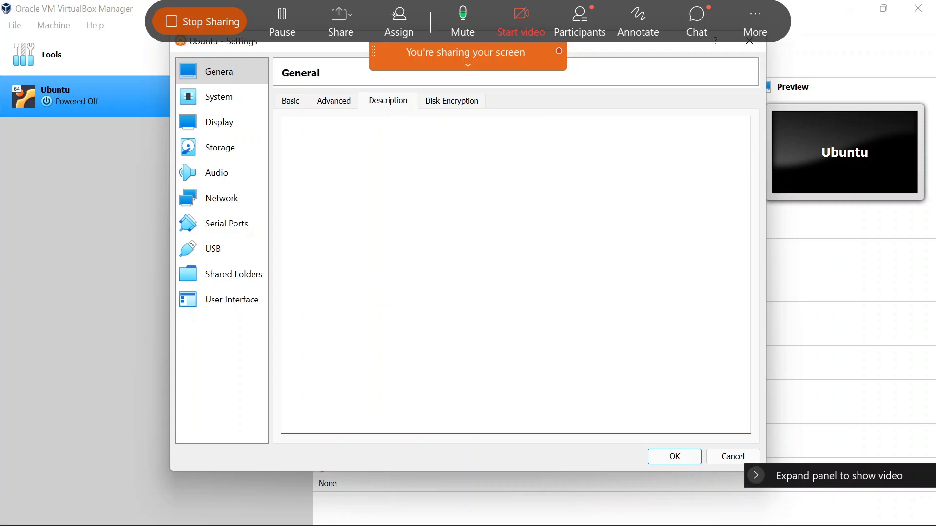
pyautogui.click(452, 108)
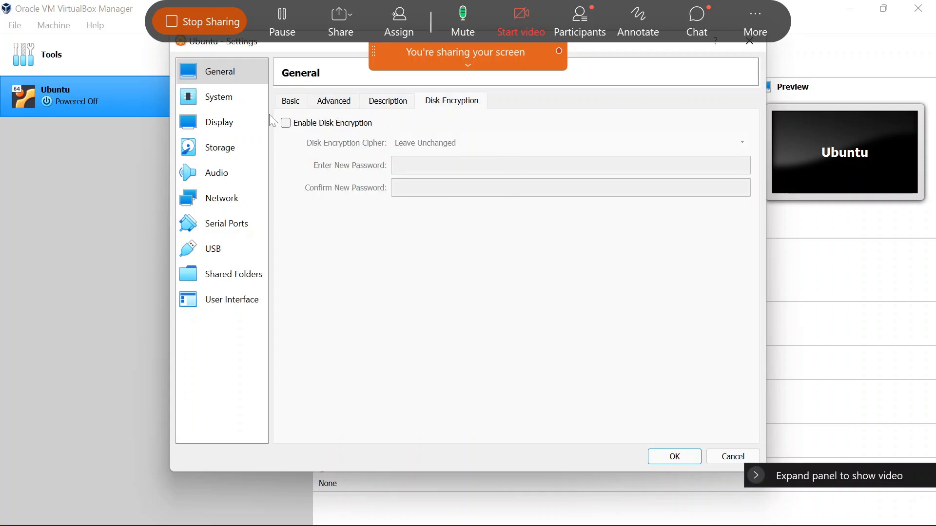
pyautogui.click(241, 107)
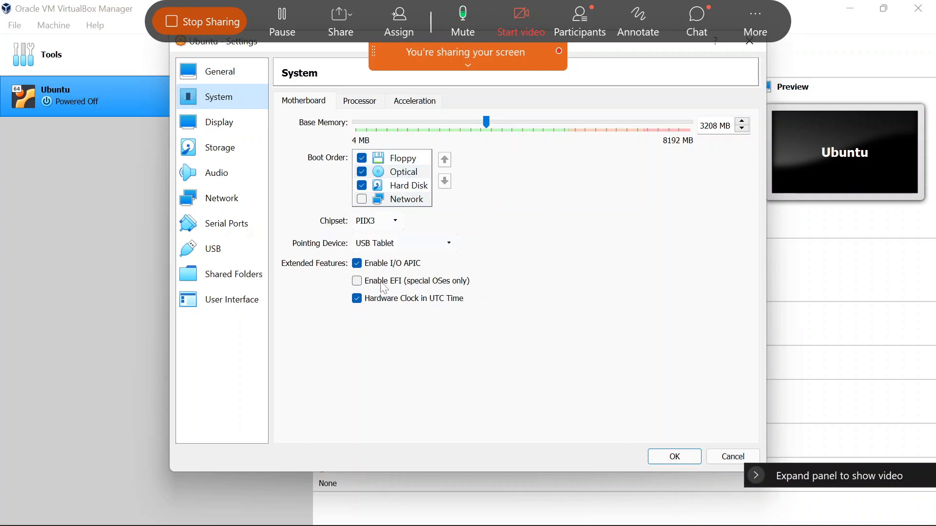
pyautogui.click(350, 104)
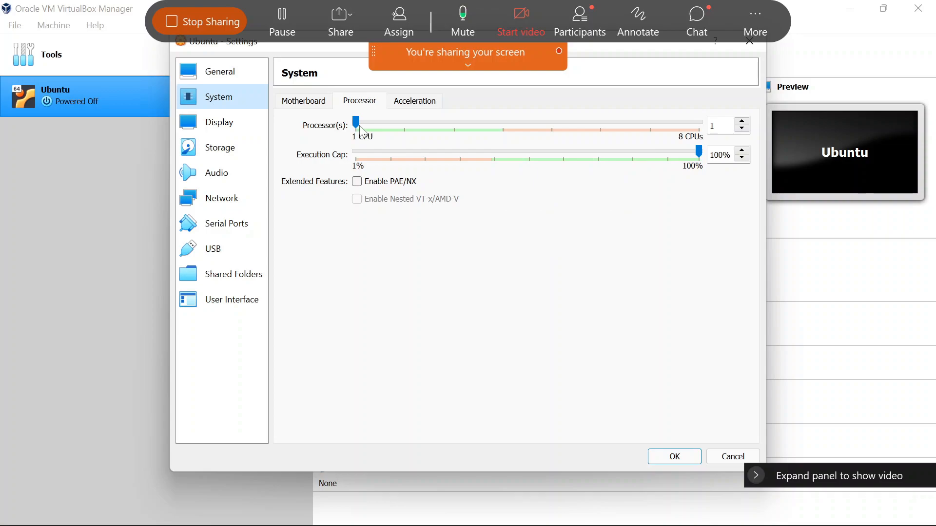
pyautogui.moveTo(356, 123); pyautogui.dragTo(400, 129)
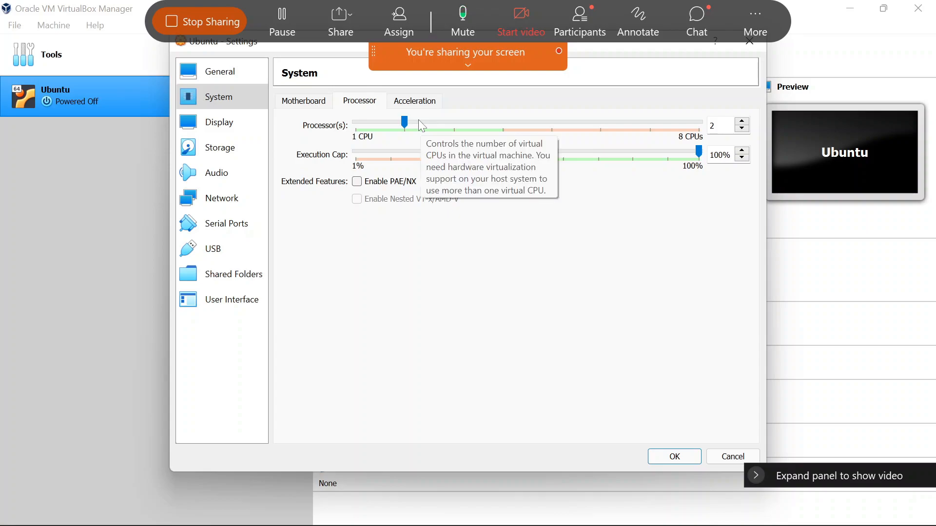
# Step: Check the acceleration and display settings, and attach ubuntu-20.04.3-desktop-amd64.iso to the Ubuntu machine's empty IDE optical drive
pyautogui.click(425, 104)
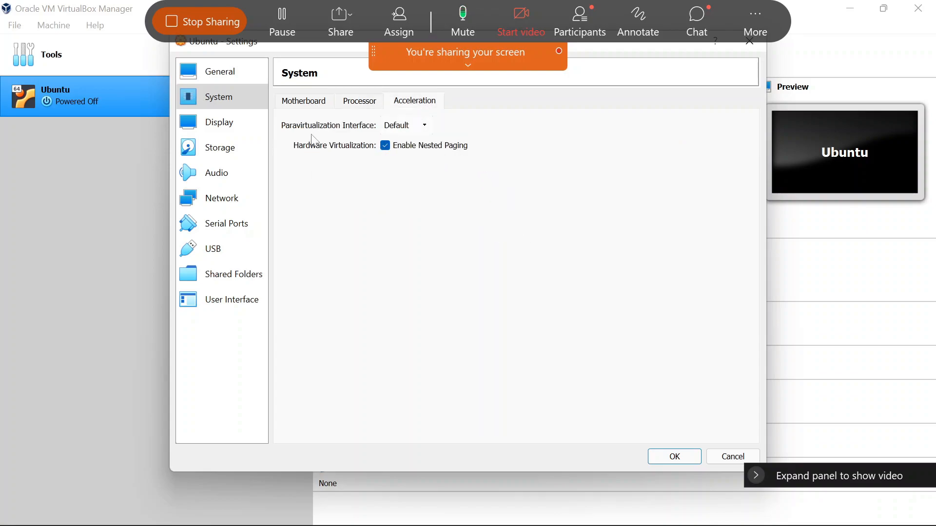
pyautogui.click(255, 135)
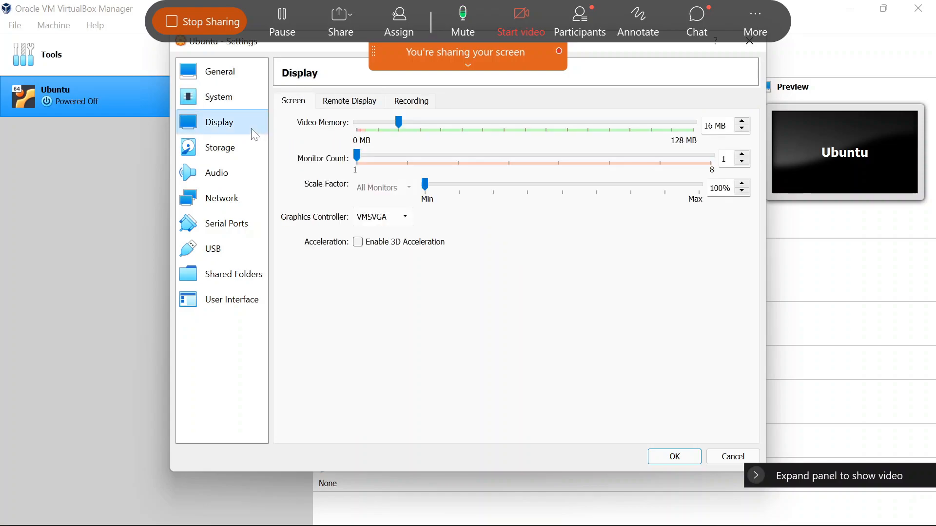
pyautogui.click(227, 151)
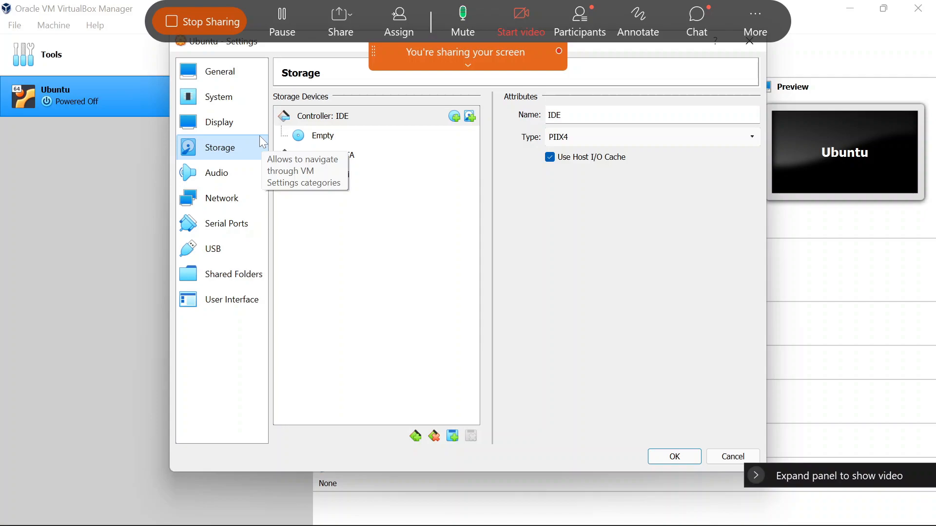
pyautogui.click(335, 141)
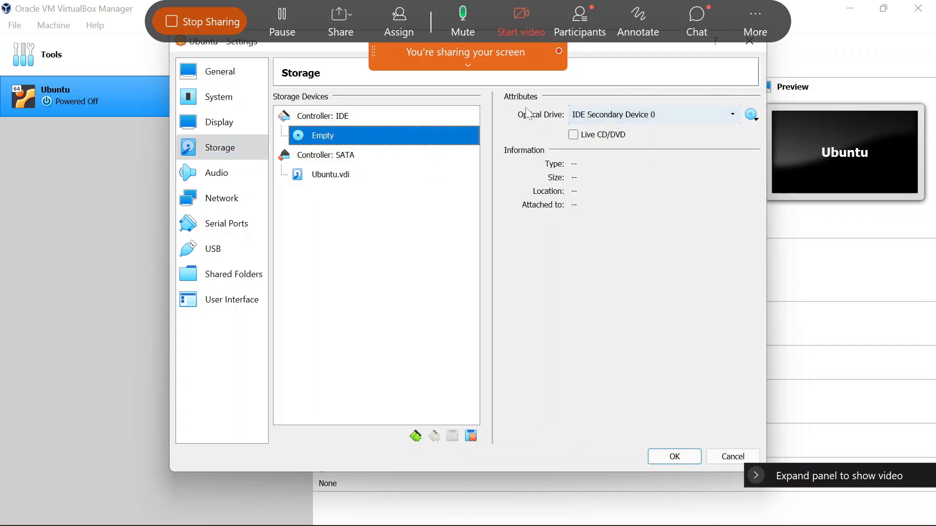
pyautogui.click(753, 114)
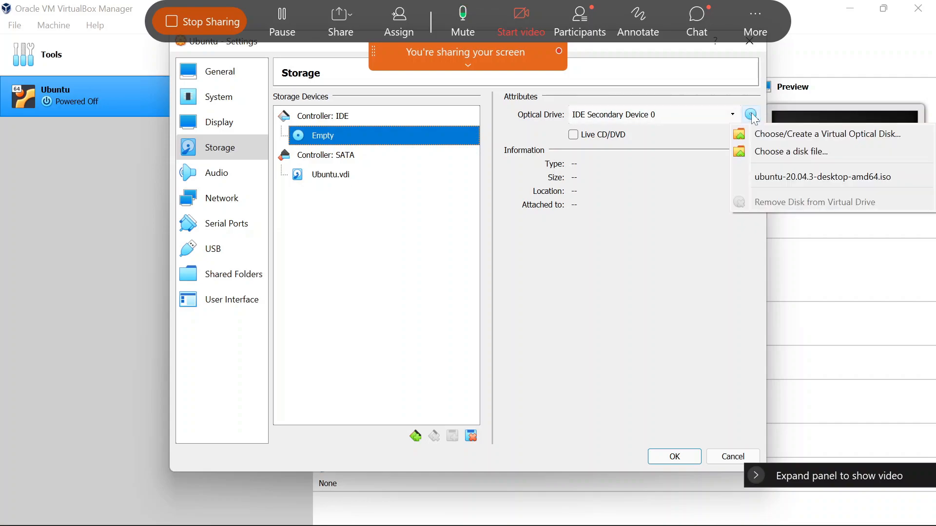
pyautogui.click(753, 151)
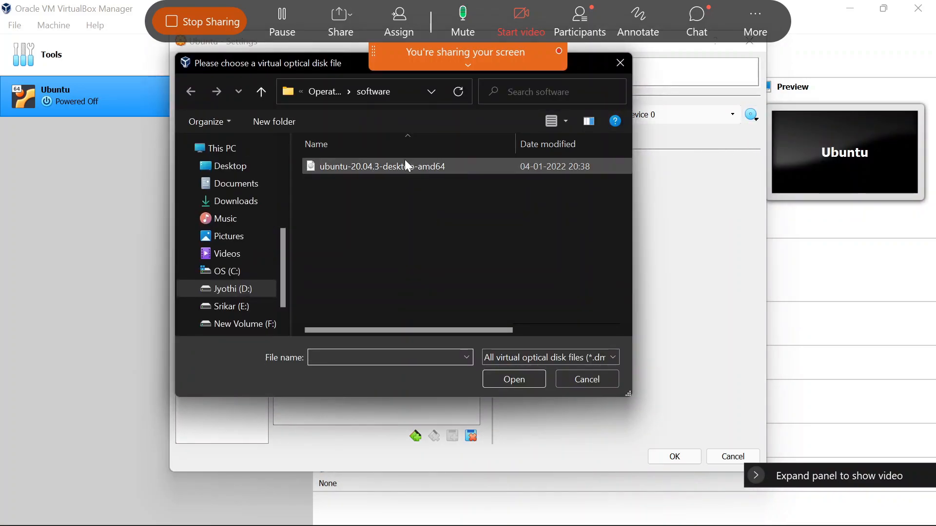
pyautogui.doubleClick(431, 168)
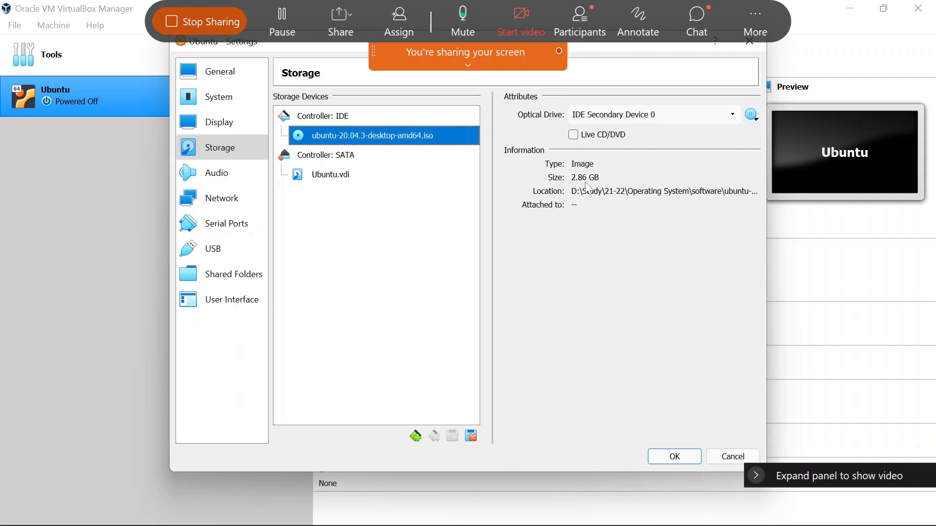
# Step: Review the audio, network, serial port, USB, shared folder and user interface settings, recheck storage, and save the Ubuntu machine's settings
pyautogui.click(229, 175)
pyautogui.click(232, 200)
pyautogui.click(233, 225)
pyautogui.click(233, 247)
pyautogui.click(238, 277)
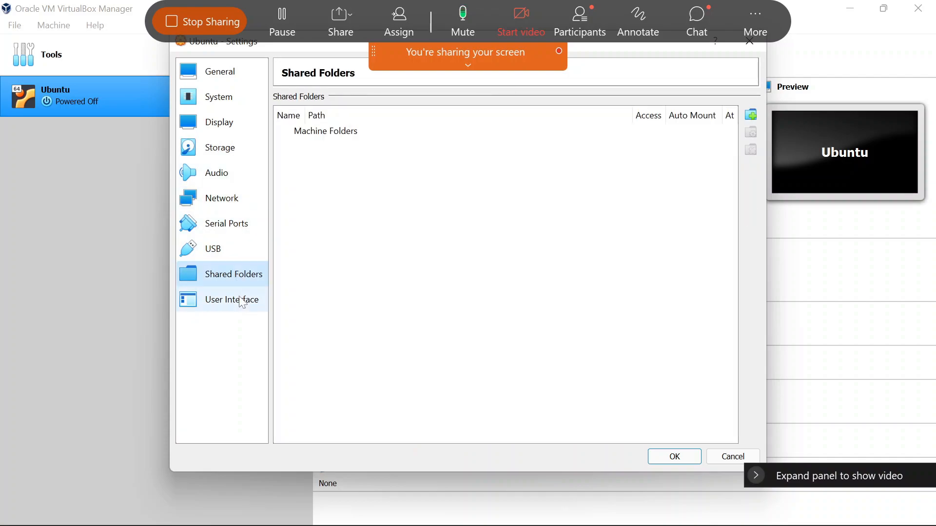
pyautogui.click(243, 301)
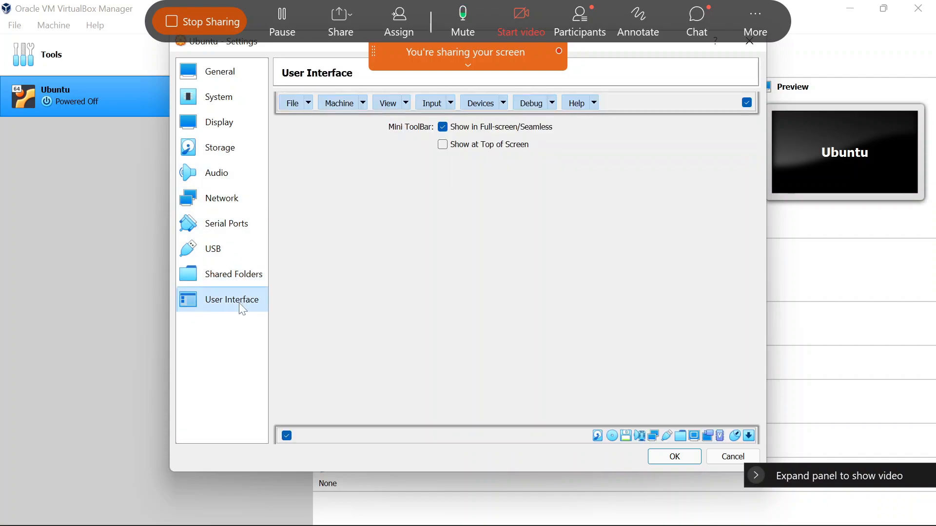
pyautogui.click(235, 146)
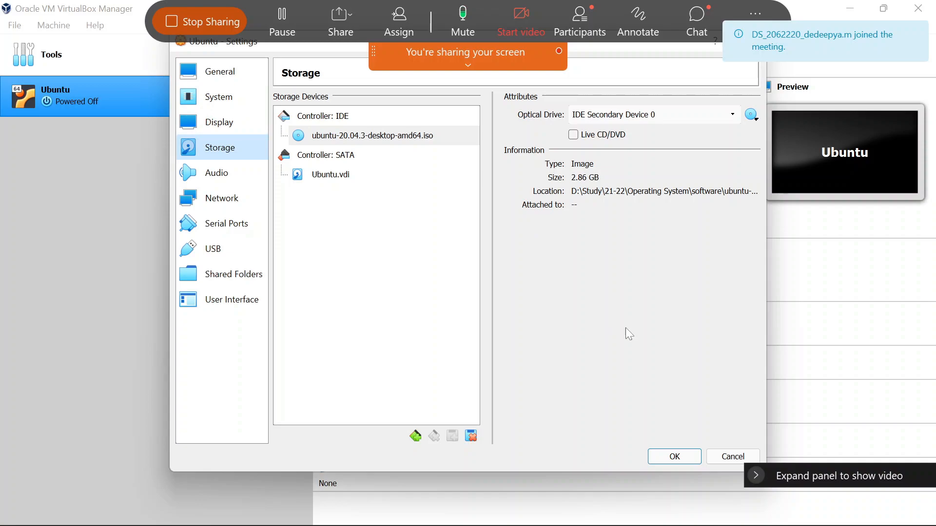
pyautogui.click(689, 456)
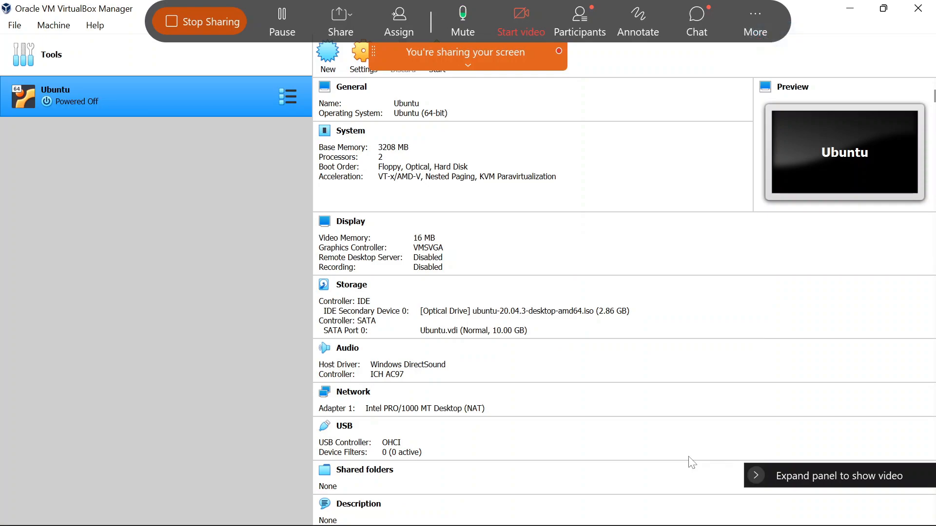
pyautogui.moveTo(731, 524)
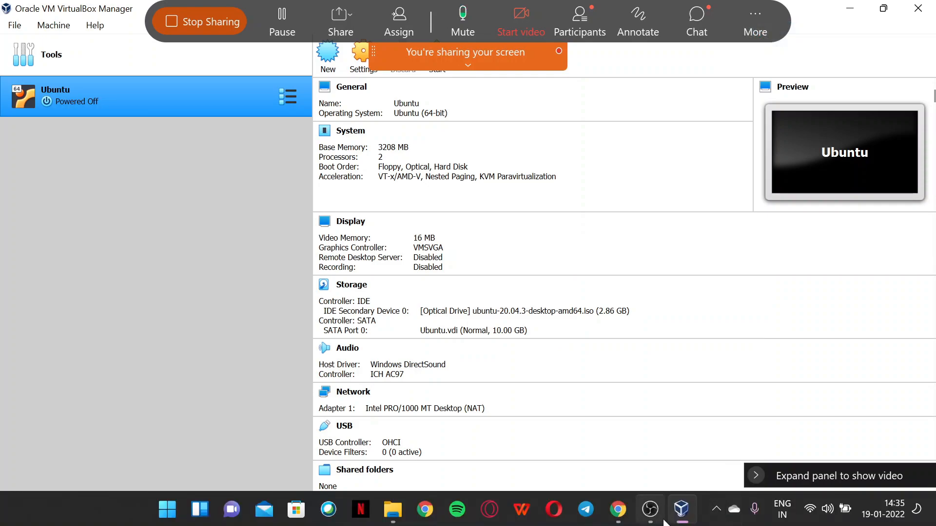
pyautogui.click(715, 510)
pyautogui.click(715, 512)
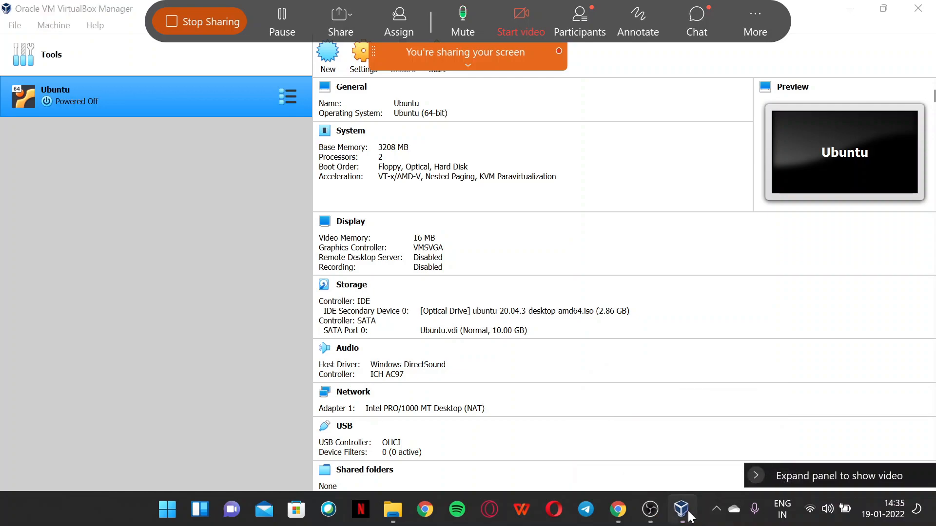
pyautogui.moveTo(688, 515)
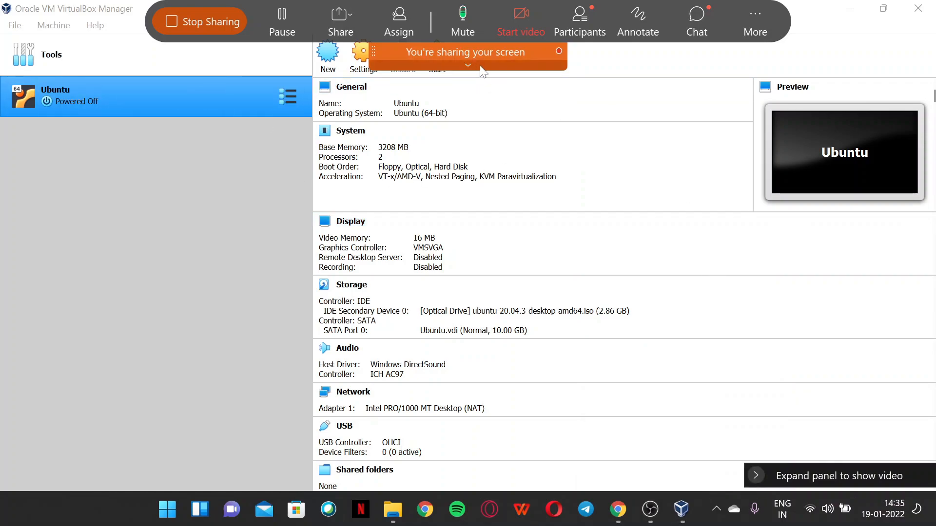
pyautogui.click(604, 68)
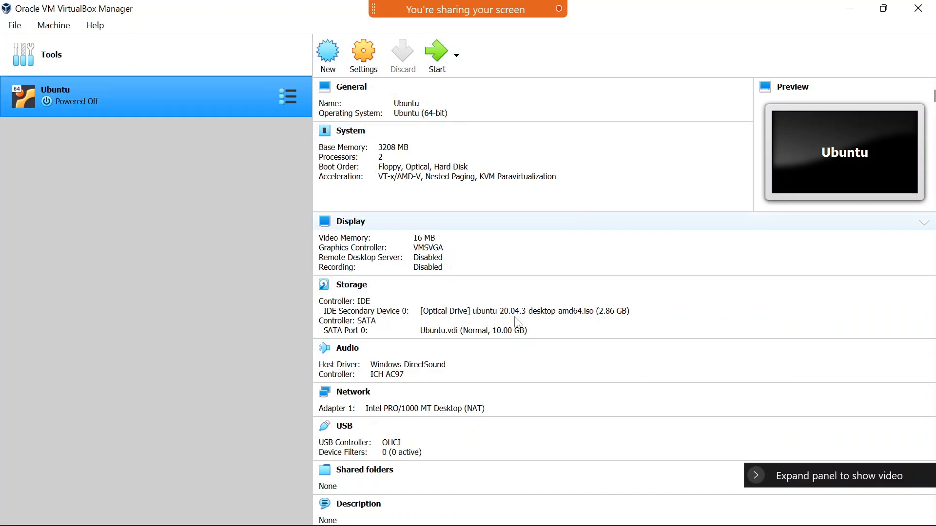
# Step: Start the Ubuntu virtual machine and dismiss its mouse pointer integration and keyboard capture notices
pyautogui.click(442, 46)
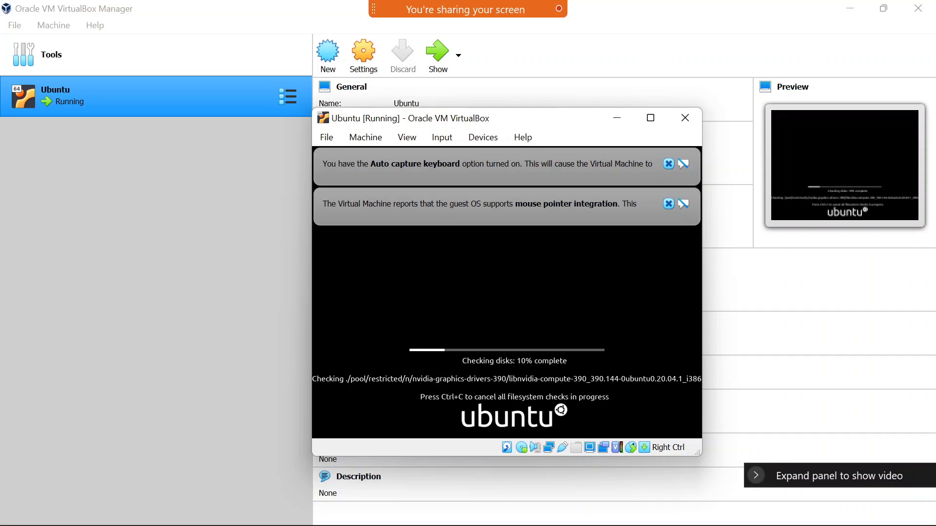
pyautogui.click(668, 203)
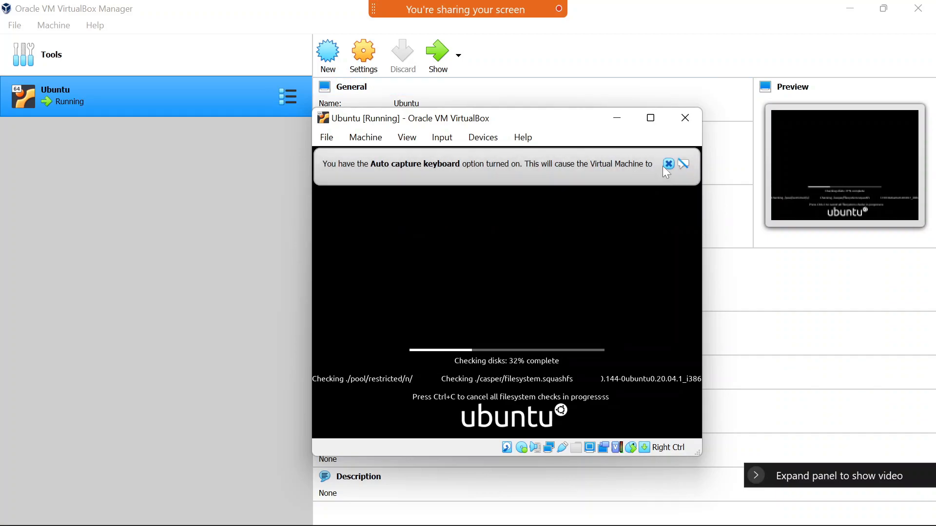
pyautogui.click(668, 165)
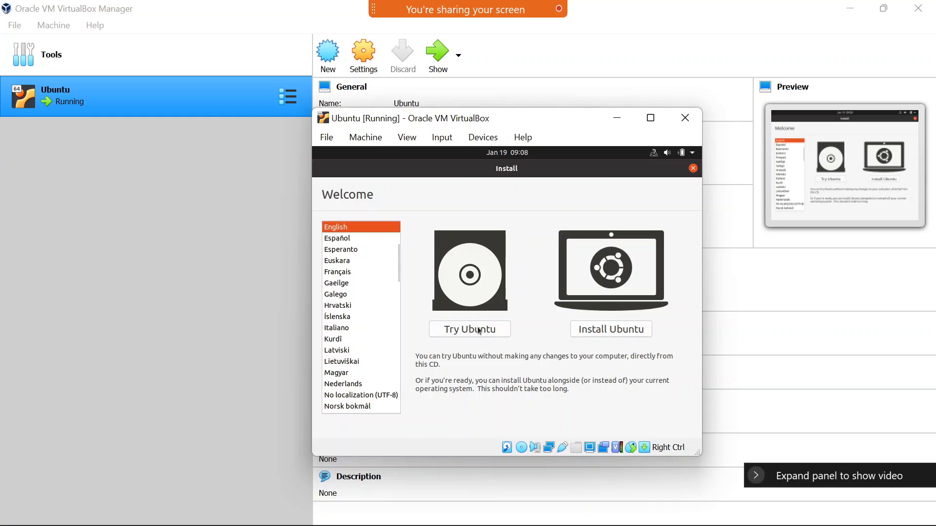
# Step: Begin installing Ubuntu in English with the English (US) keyboard layout, choosing Normal installation with third-party graphics, Wi-Fi and media software
pyautogui.click(620, 330)
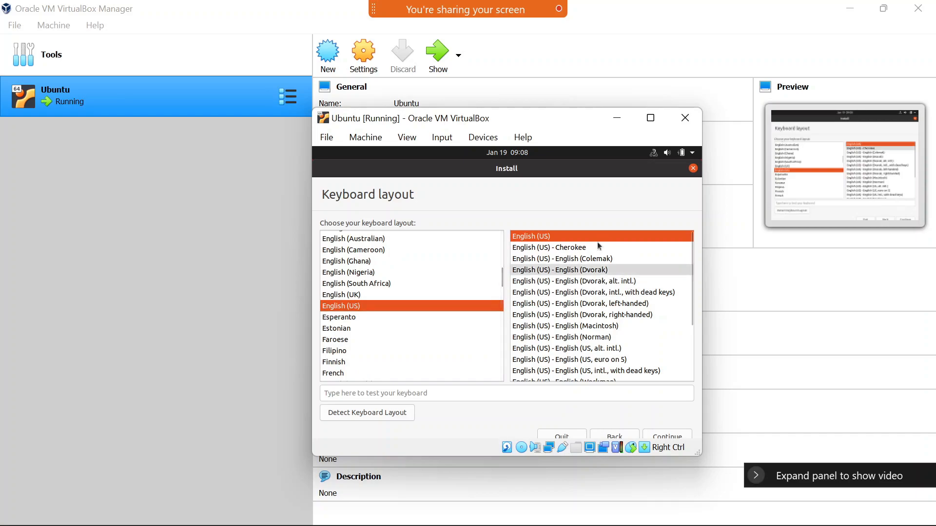
pyautogui.click(658, 434)
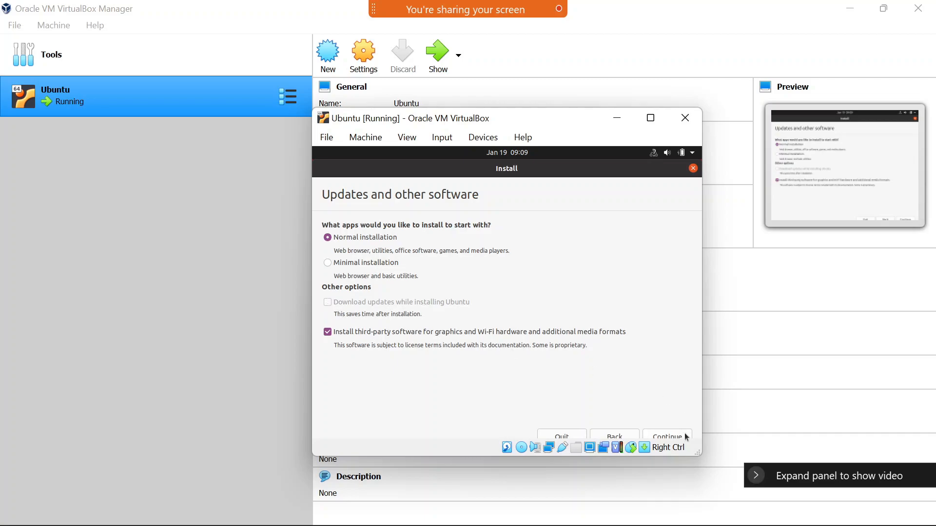
pyautogui.click(328, 335)
pyautogui.click(673, 437)
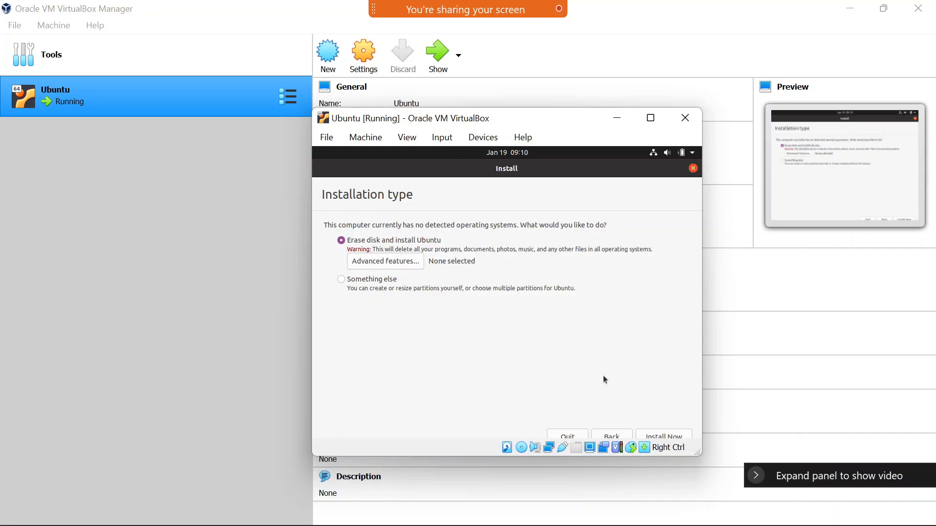
# Step: Choose to erase the disk and install Ubuntu, approve writing the changes to disk, and set the location to Kolkata
pyautogui.click(656, 434)
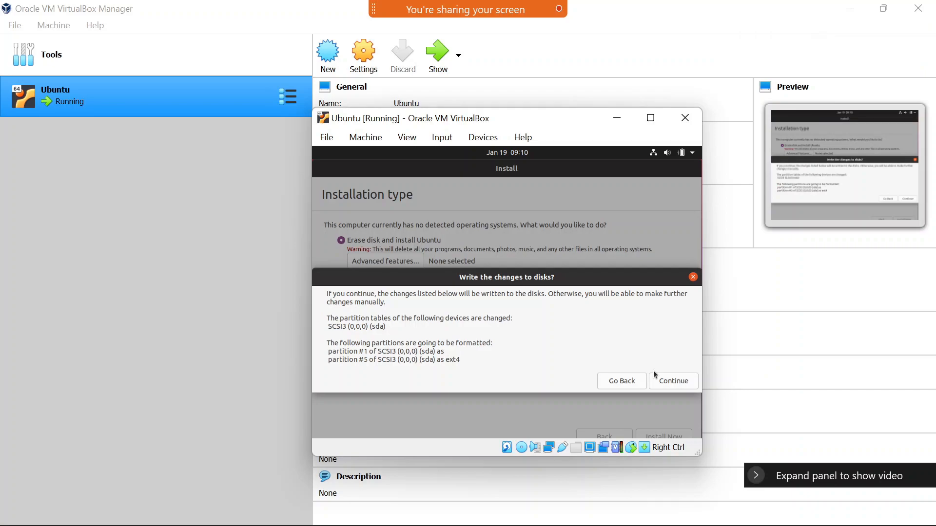
pyautogui.click(677, 382)
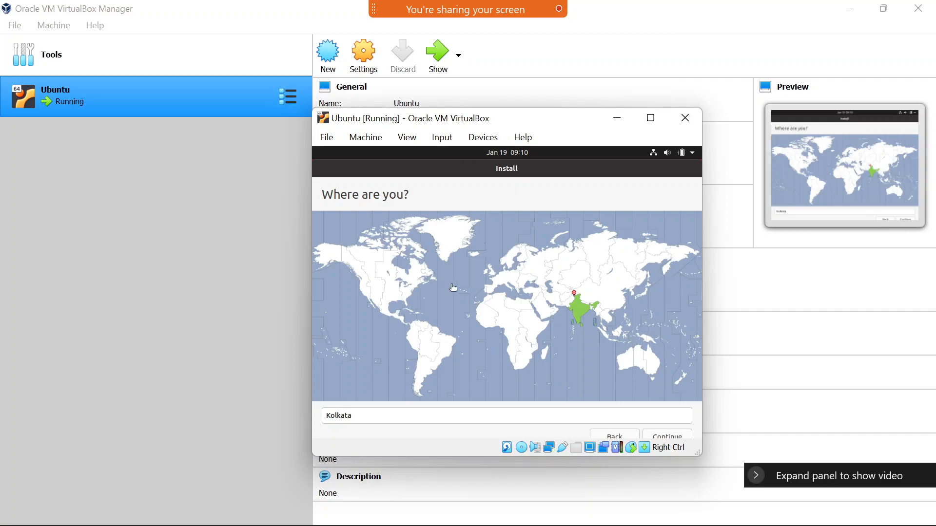
pyautogui.click(670, 437)
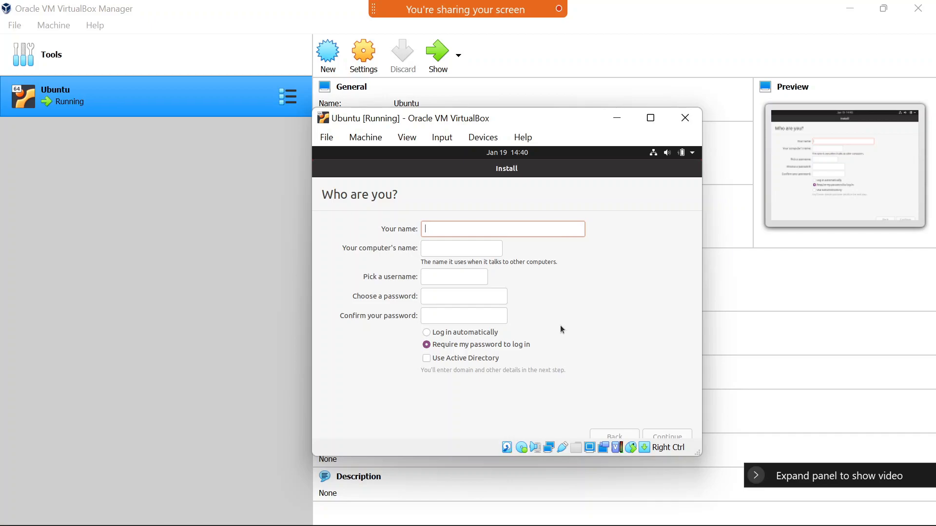
# Step: Fill in the account owner's name, enter and confirm the account password with password login required, and proceed with the installation
pyautogui.write('Jyothi')
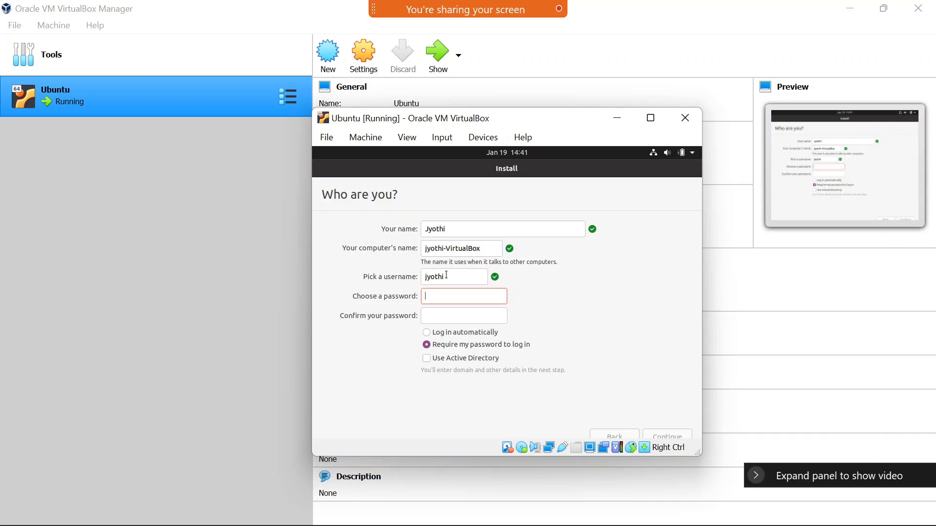
pyautogui.write('******')
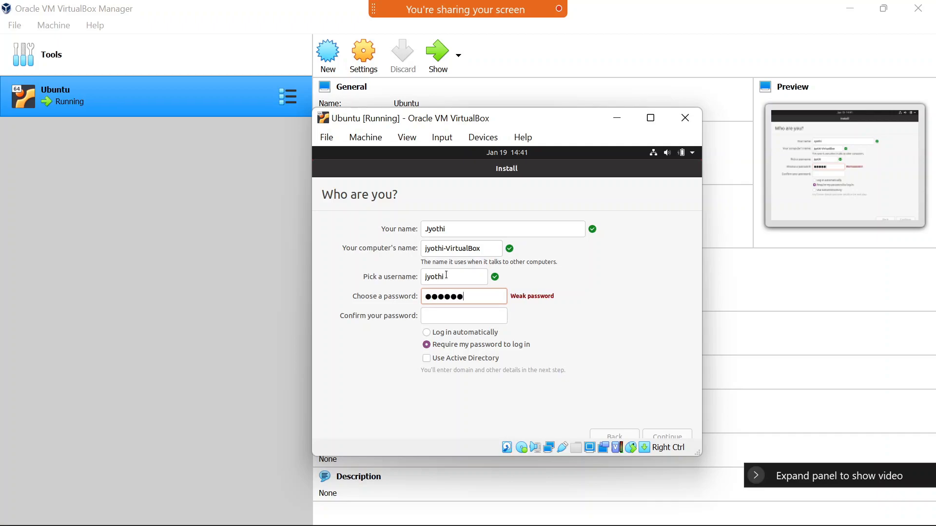
pyautogui.press('Tab')
pyautogui.write('******')
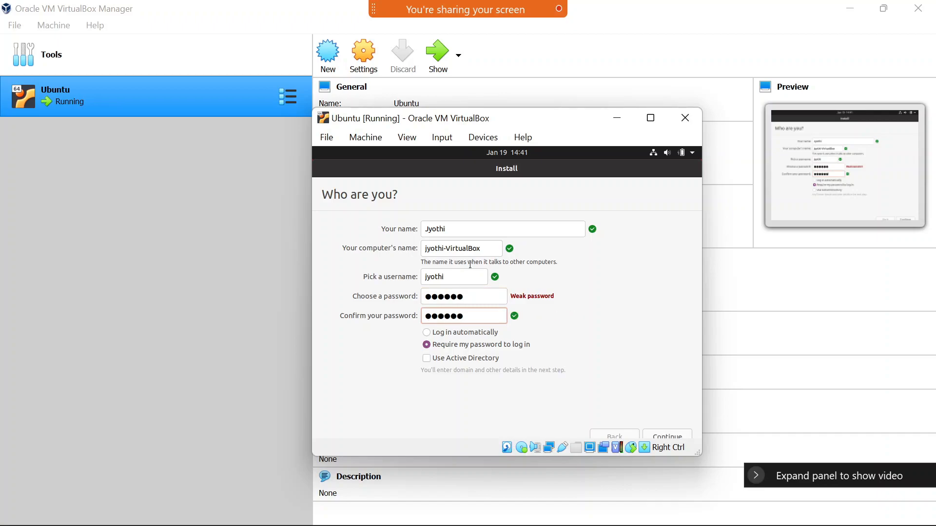
pyautogui.click(453, 274)
pyautogui.moveTo(453, 274); pyautogui.dragTo(425, 277)
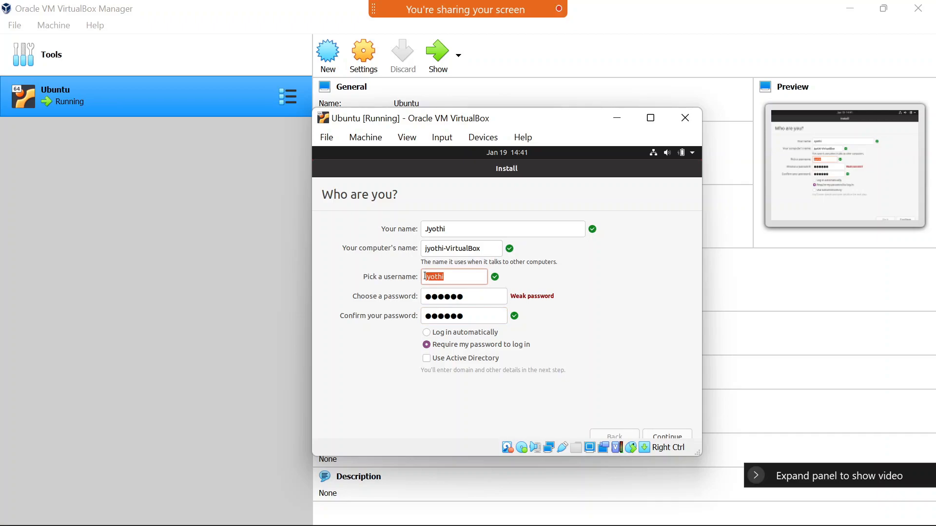
pyautogui.click(454, 279)
pyautogui.doubleClick(453, 273)
pyautogui.moveTo(453, 272); pyautogui.dragTo(434, 274)
pyautogui.click(474, 272)
pyautogui.click(679, 437)
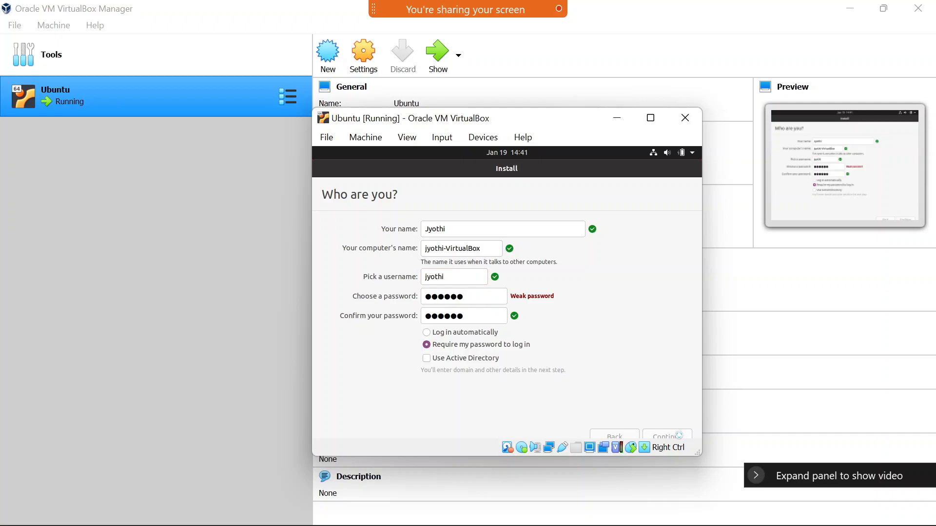
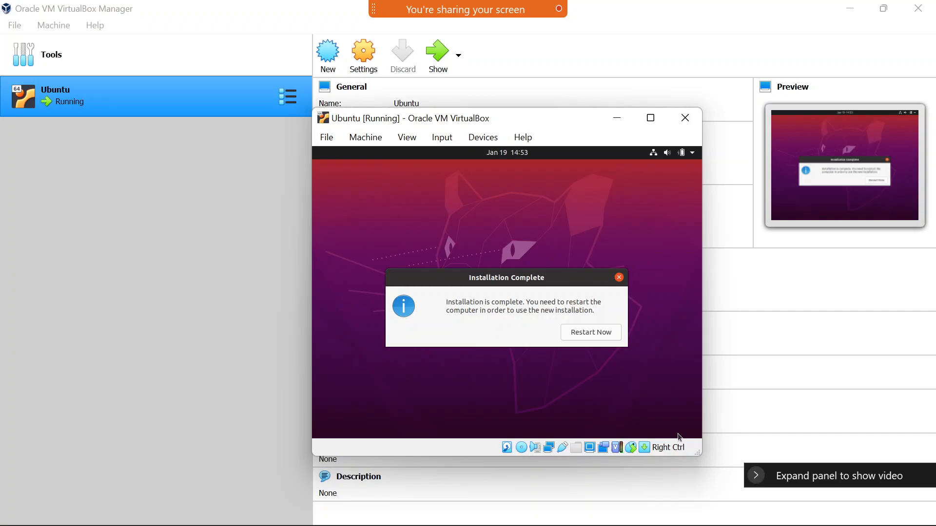
# Step: Restart the virtual machine after the installation, continue past the installation medium prompt, and log in with the account password
pyautogui.click(606, 335)
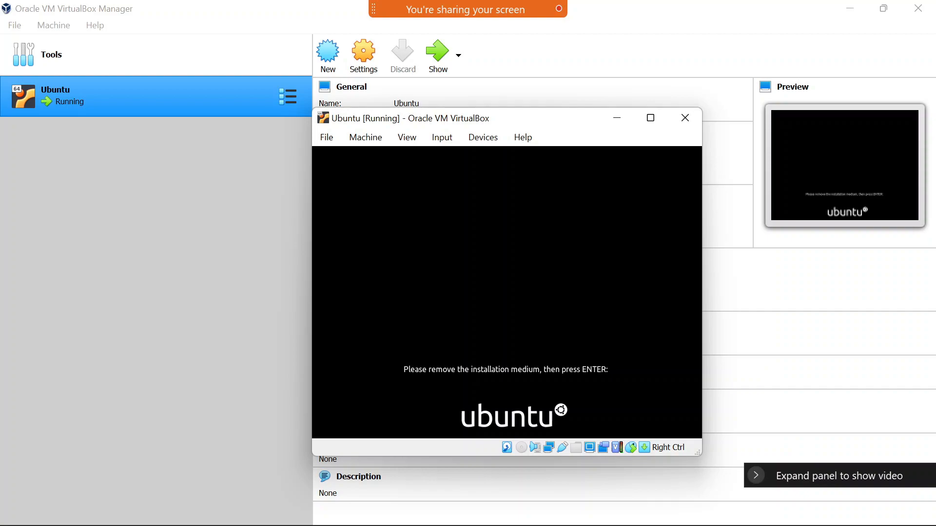
pyautogui.press('Return')
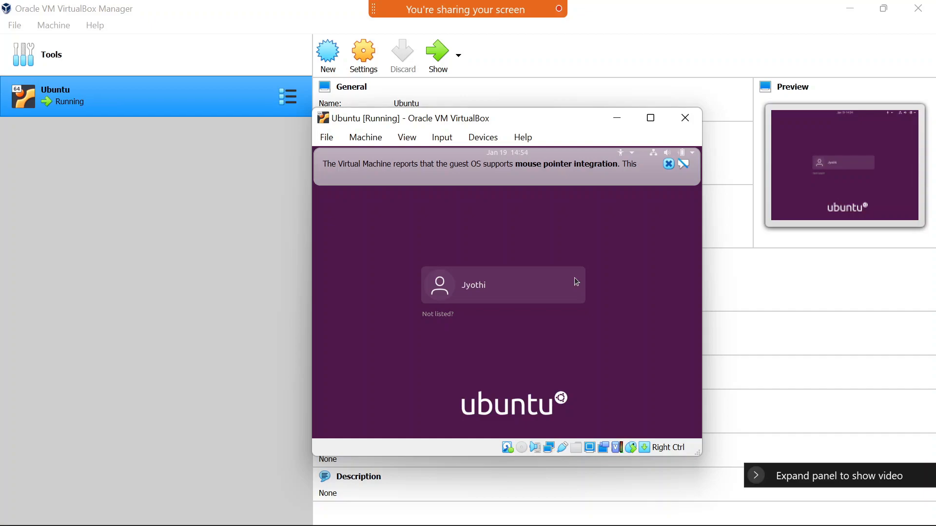
pyautogui.click(477, 291)
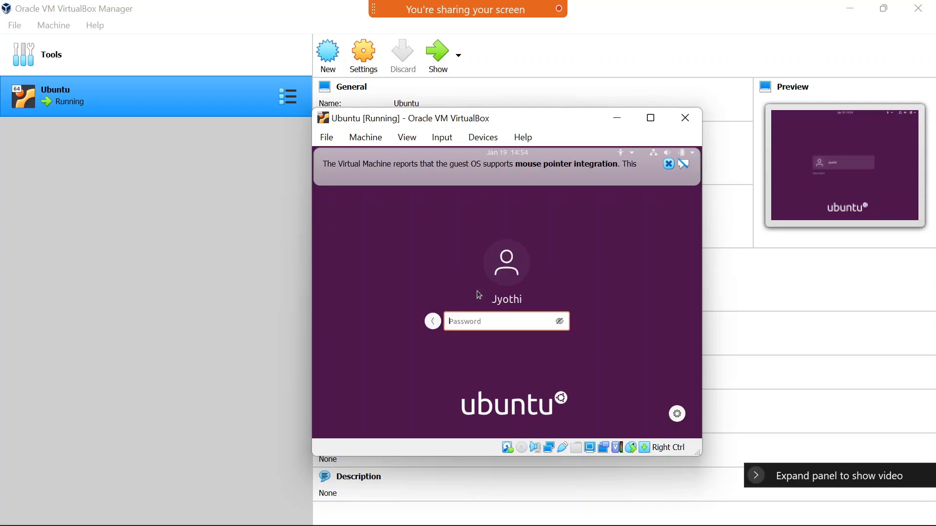
pyautogui.write('******')
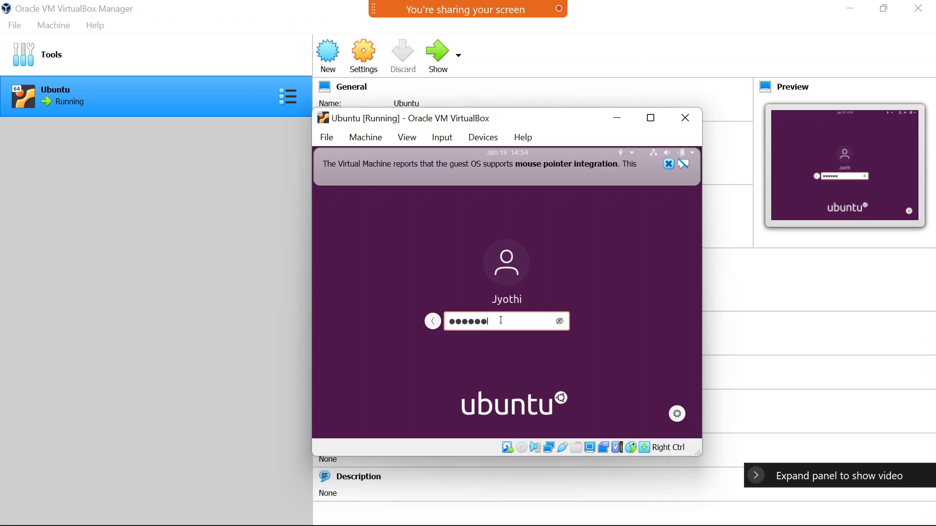
pyautogui.press('Return')
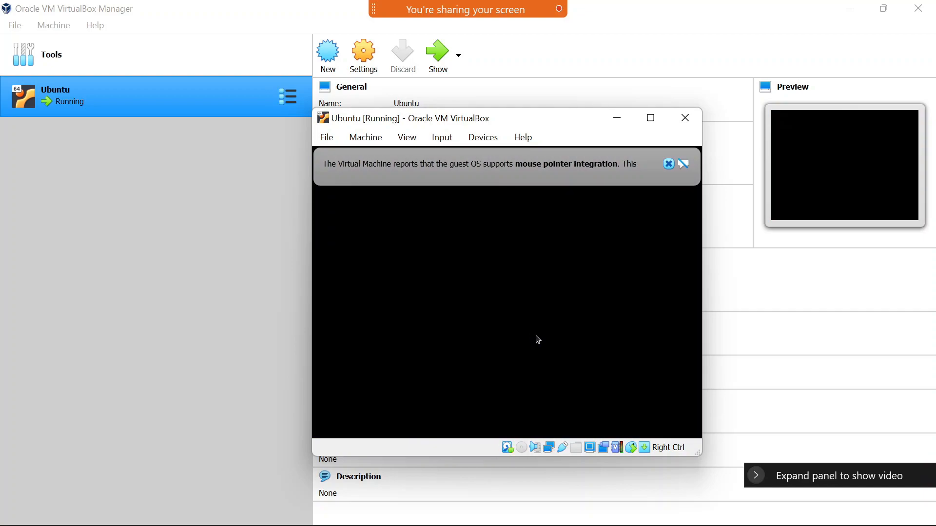
# Step: Complete the Ubuntu welcome setup, skipping online accounts and Livepatch, agreeing to send system info to Canonical, and keeping the default privacy setting
pyautogui.click(666, 164)
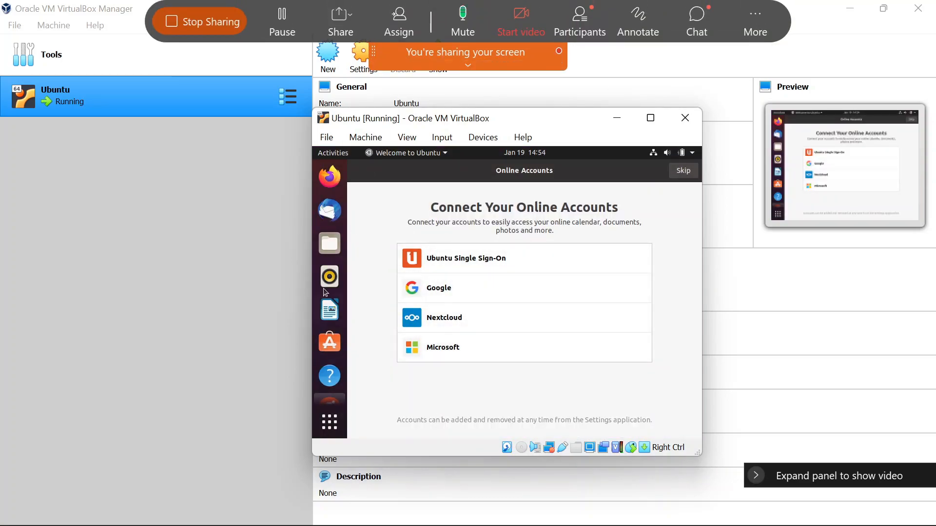
pyautogui.click(690, 176)
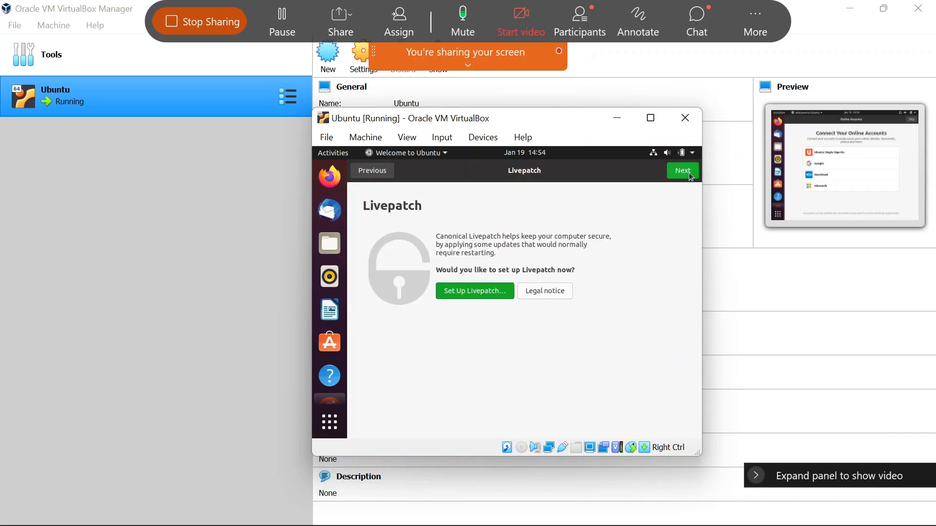
pyautogui.click(691, 176)
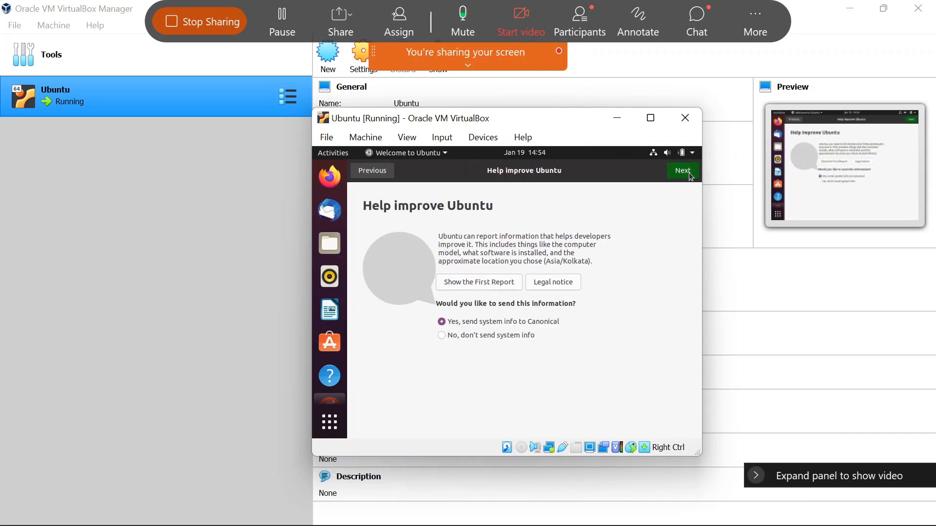
pyautogui.click(691, 175)
pyautogui.click(694, 176)
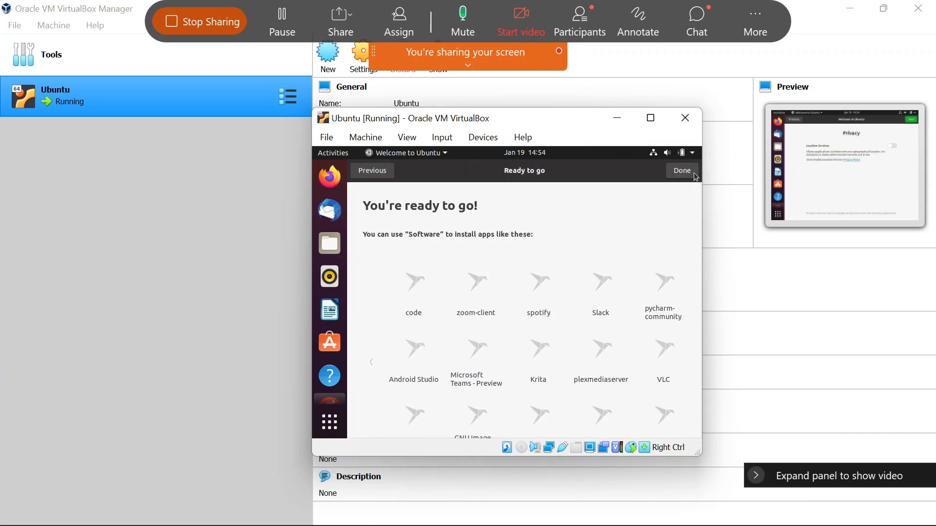
pyautogui.click(694, 175)
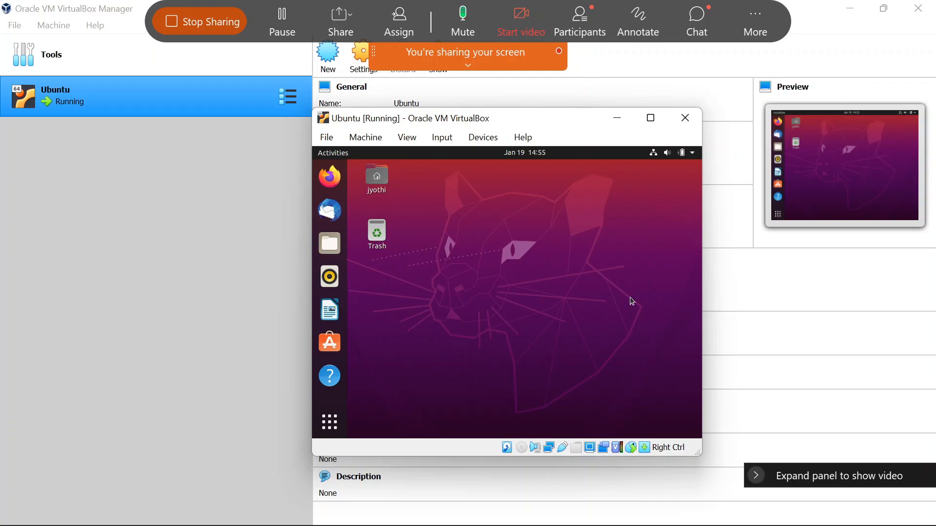
# Step: Check how the Ubuntu desktop fits the maximized virtual machine window, and restore the window to its original size
pyautogui.moveTo(658, 128)
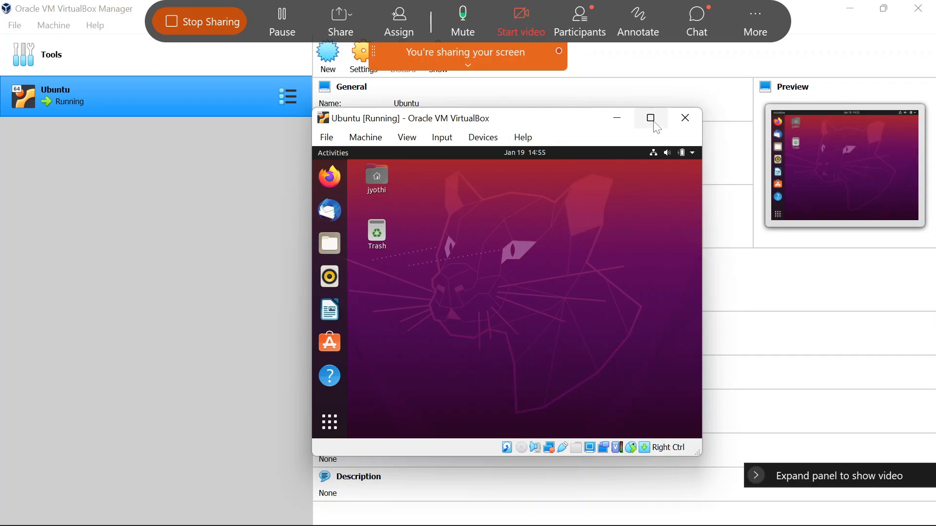
pyautogui.click(651, 118)
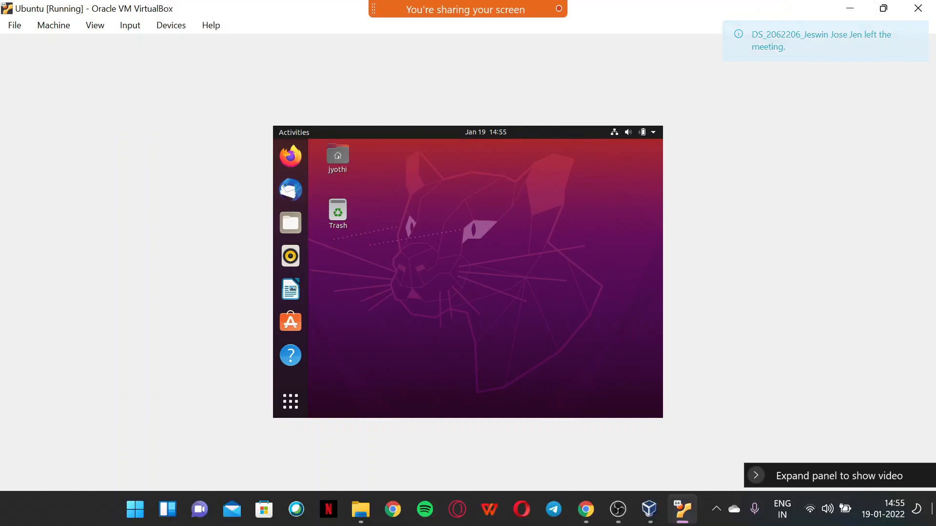
pyautogui.moveTo(766, 38)
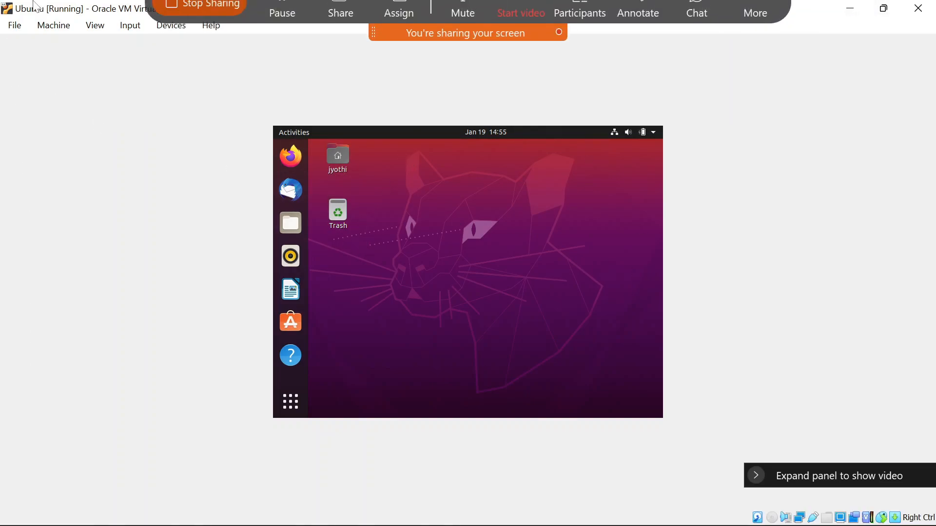
pyautogui.click(883, 9)
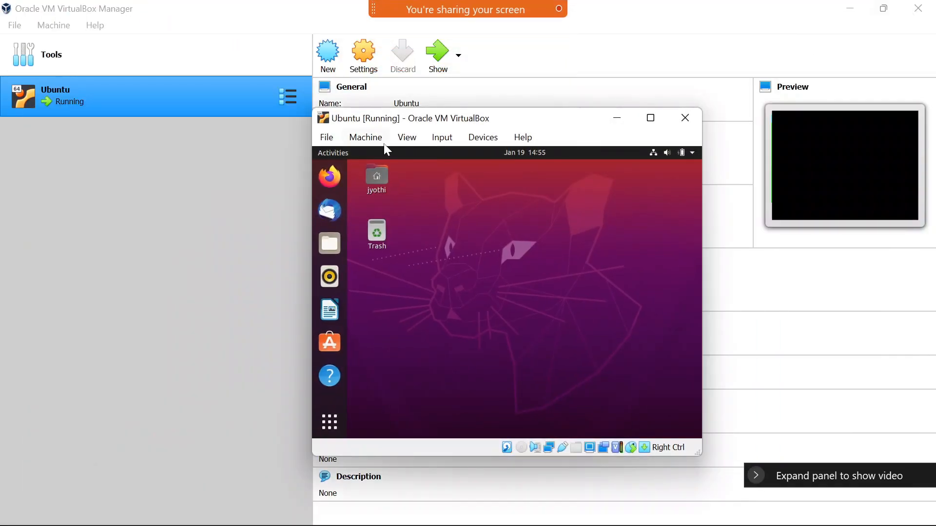
# Step: Insert the Guest Additions CD image in the Ubuntu machine and run its installer, authorizing it with the account password
pyautogui.click(474, 142)
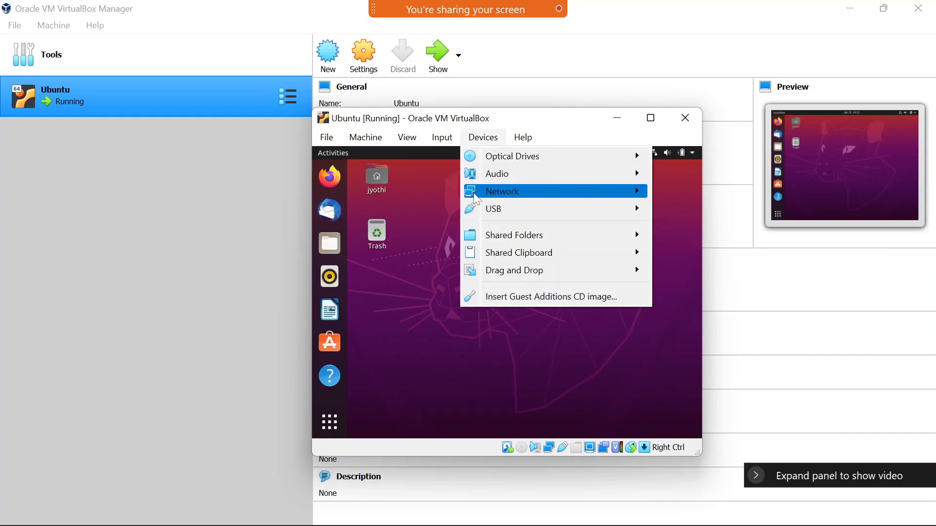
pyautogui.moveTo(445, 145)
pyautogui.moveTo(482, 137)
pyautogui.click(495, 291)
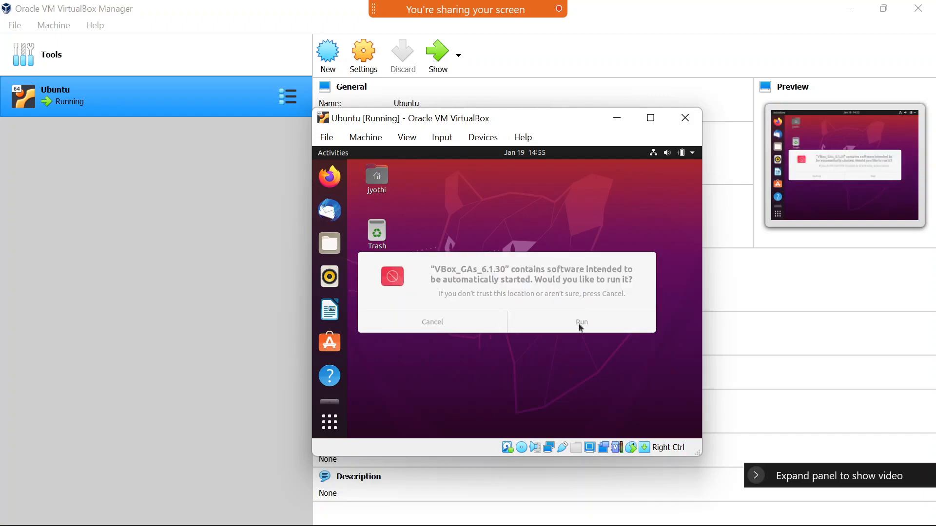
pyautogui.click(578, 322)
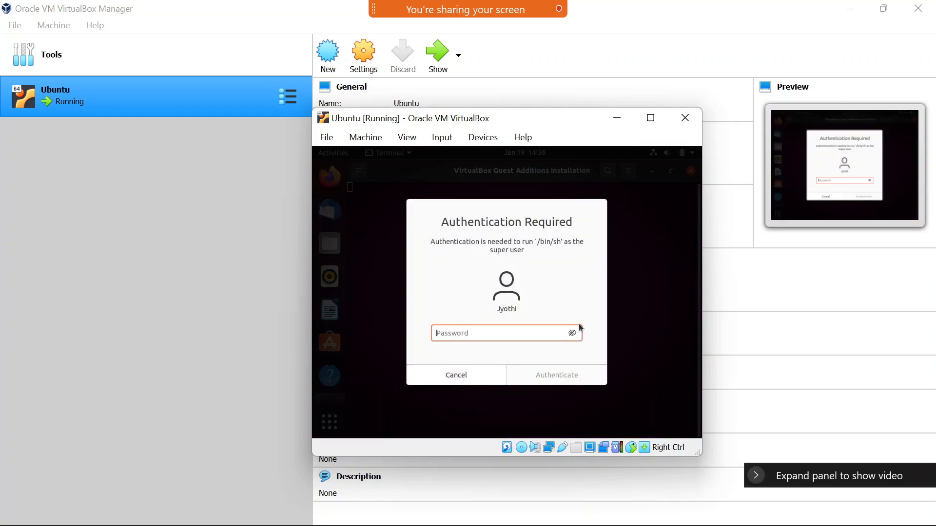
pyautogui.write('****')
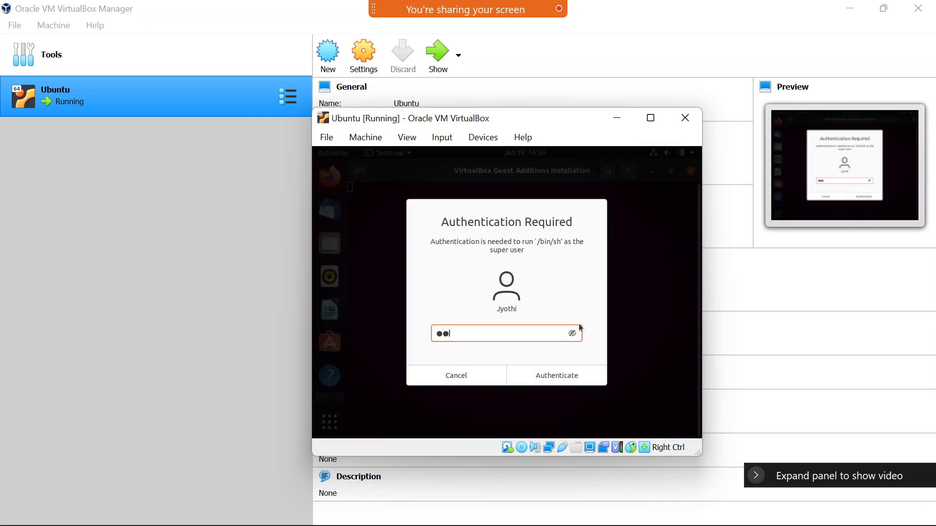
pyautogui.write('****')
pyautogui.press('Return')
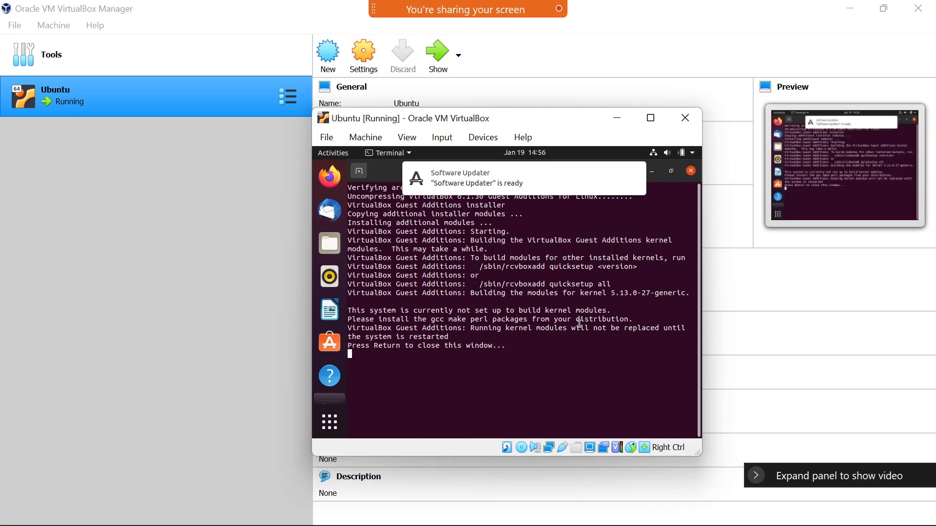
pyautogui.press('Return')
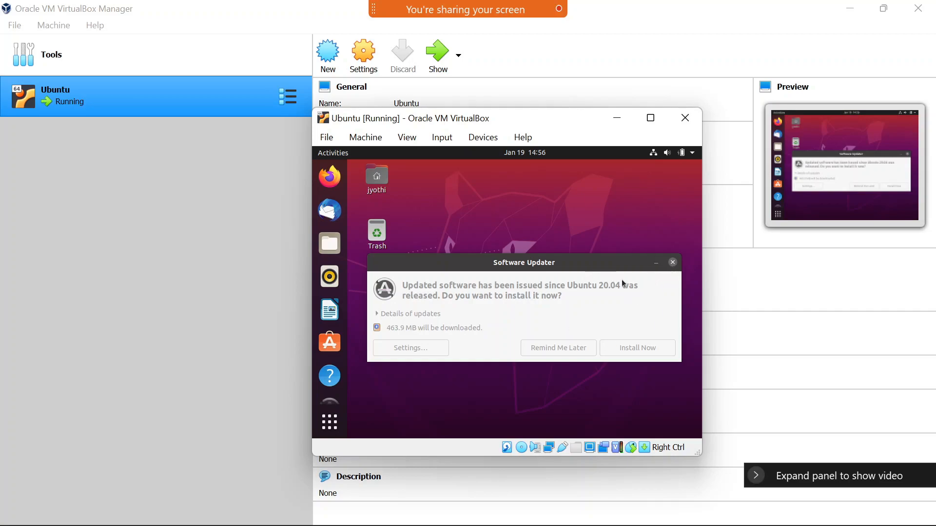
# Step: Dismiss the Software Updater without installing updates, and power off the Ubuntu system
pyautogui.click(673, 262)
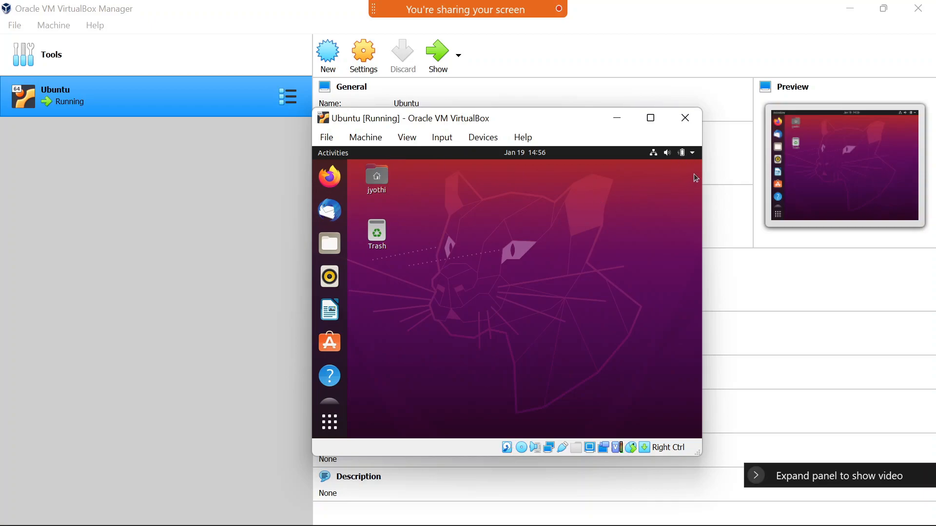
pyautogui.click(691, 153)
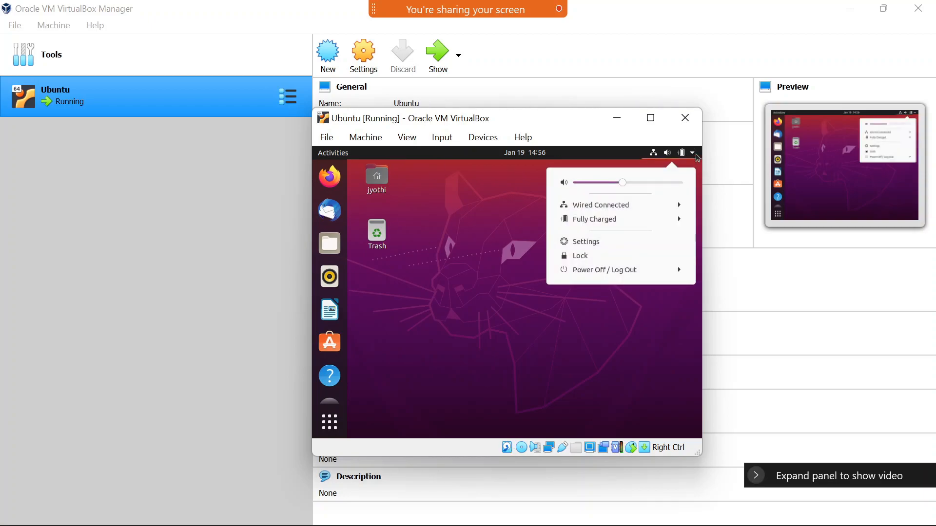
pyautogui.click(673, 270)
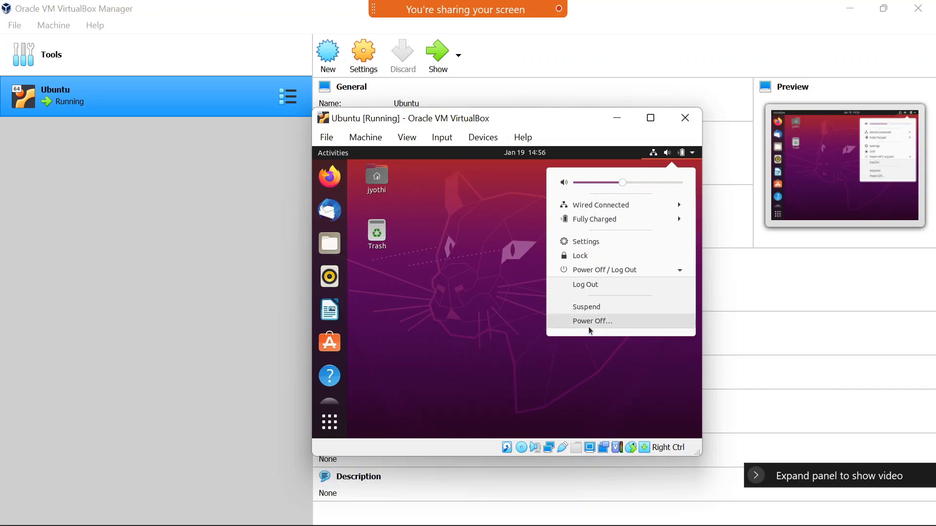
pyautogui.click(693, 153)
pyautogui.click(692, 153)
pyautogui.click(648, 268)
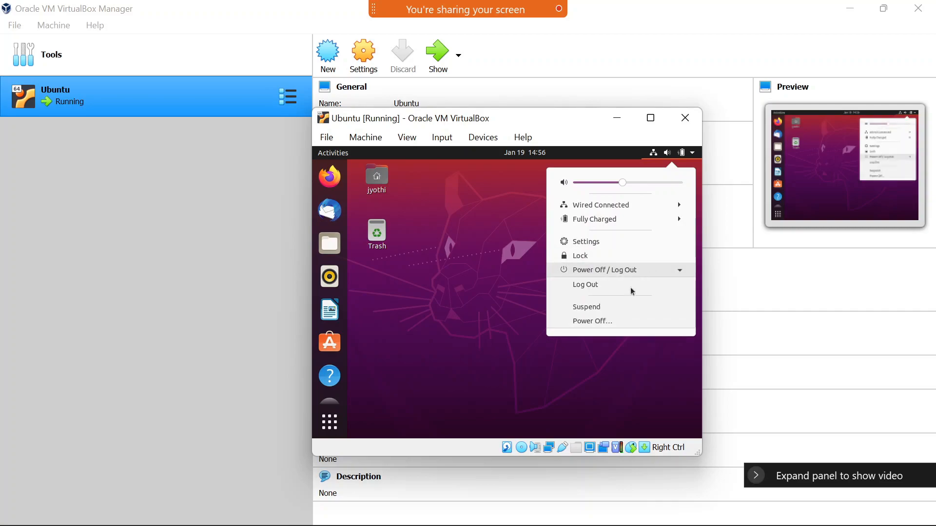
pyautogui.click(618, 324)
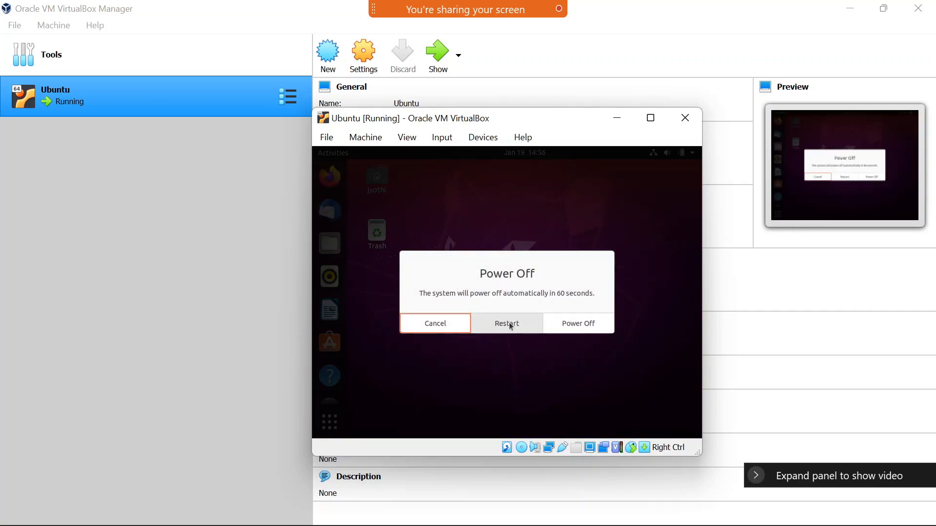
pyautogui.click(577, 326)
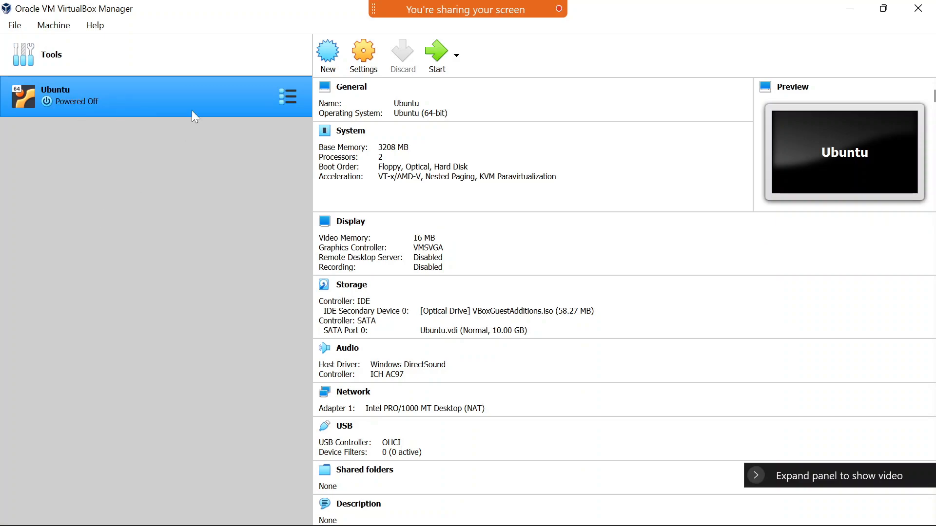
# Step: Start the Ubuntu virtual machine again, log in with the account password, and maximize its window
pyautogui.click(438, 54)
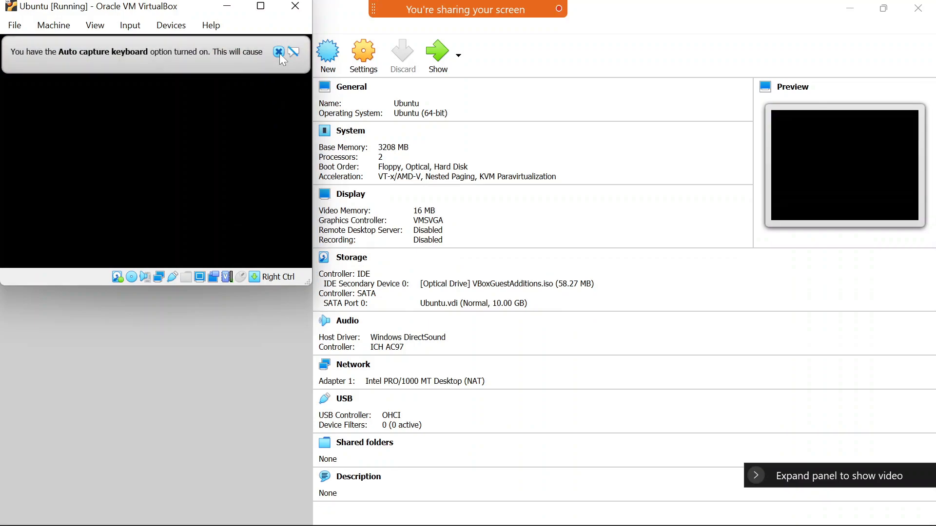
pyautogui.click(279, 52)
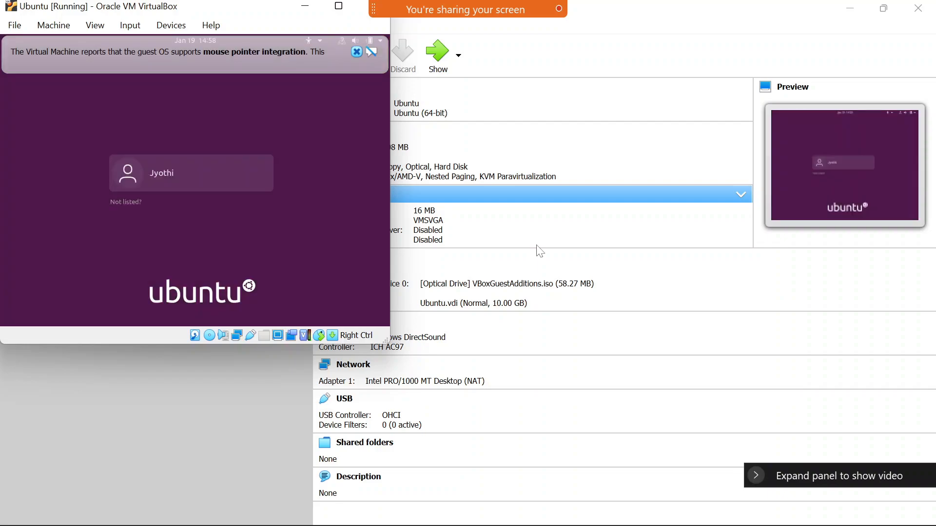
pyautogui.click(214, 174)
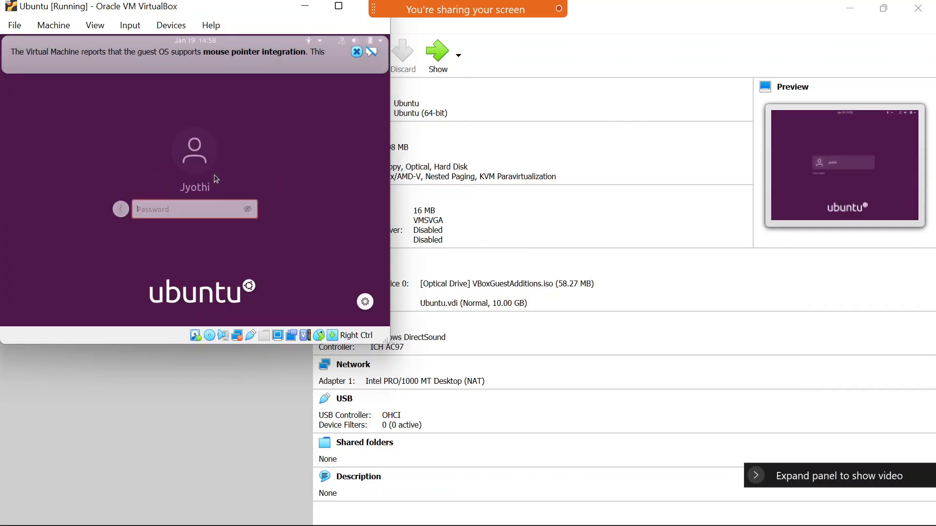
pyautogui.write('******')
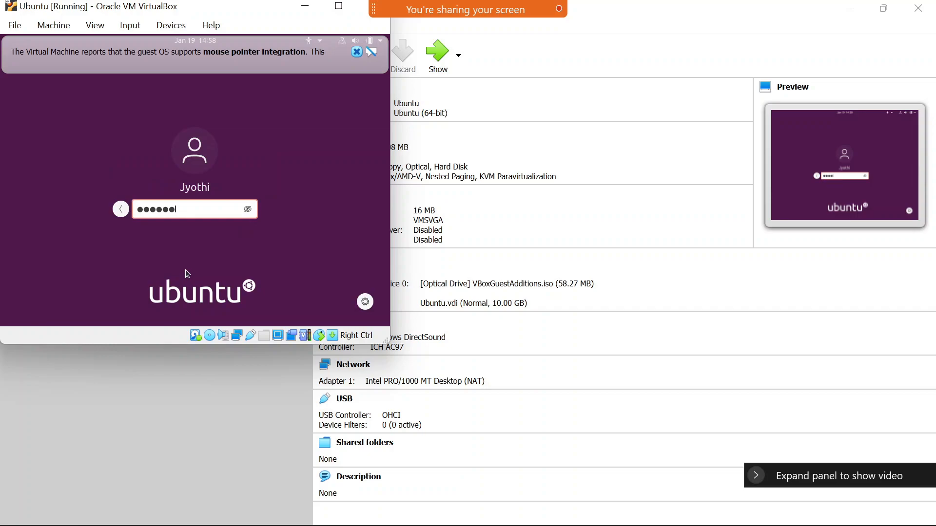
pyautogui.press('Return')
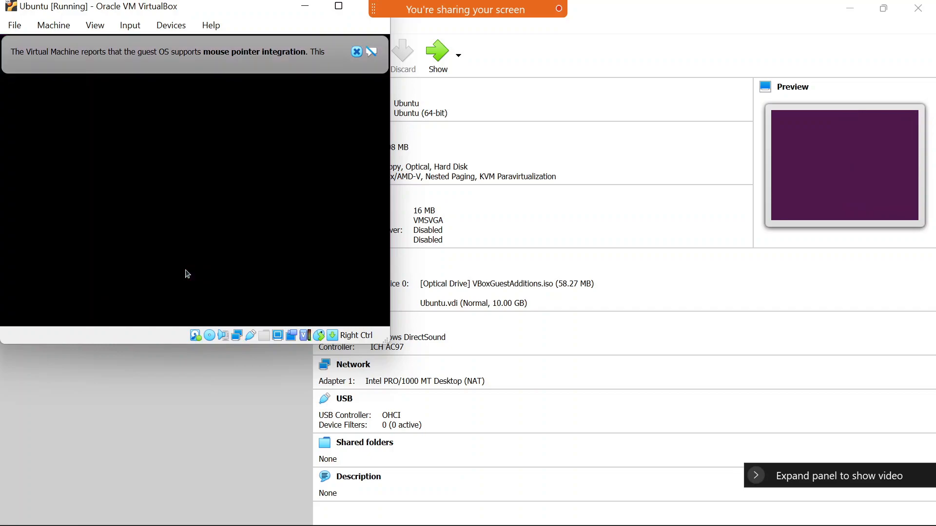
pyautogui.click(357, 53)
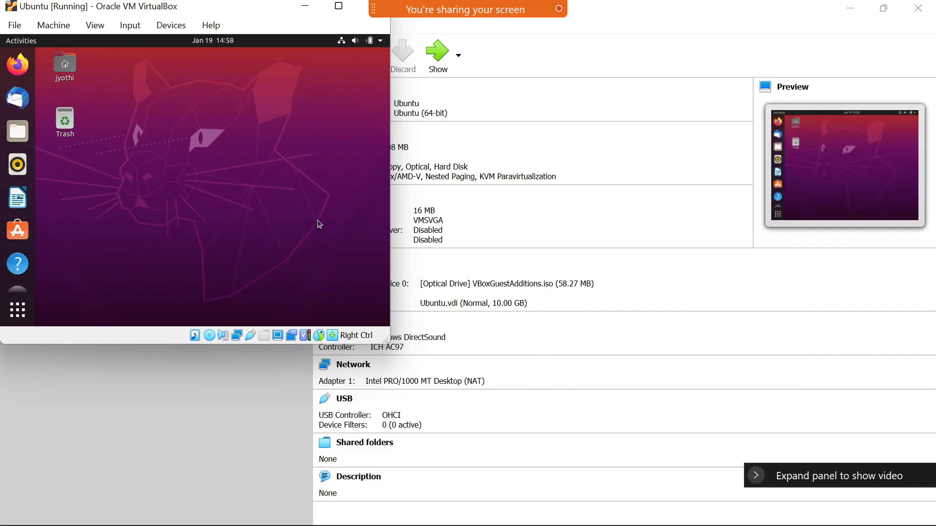
pyautogui.click(339, 5)
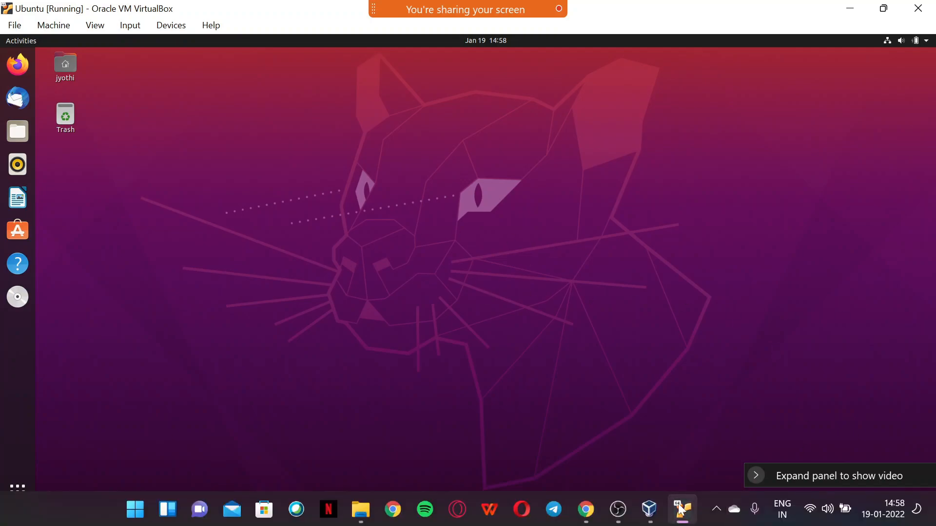
# Step: Switch to the Chrome window with the Ubuntu Desktop download page and copy the page's web address
pyautogui.moveTo(681, 507)
pyautogui.moveTo(588, 520)
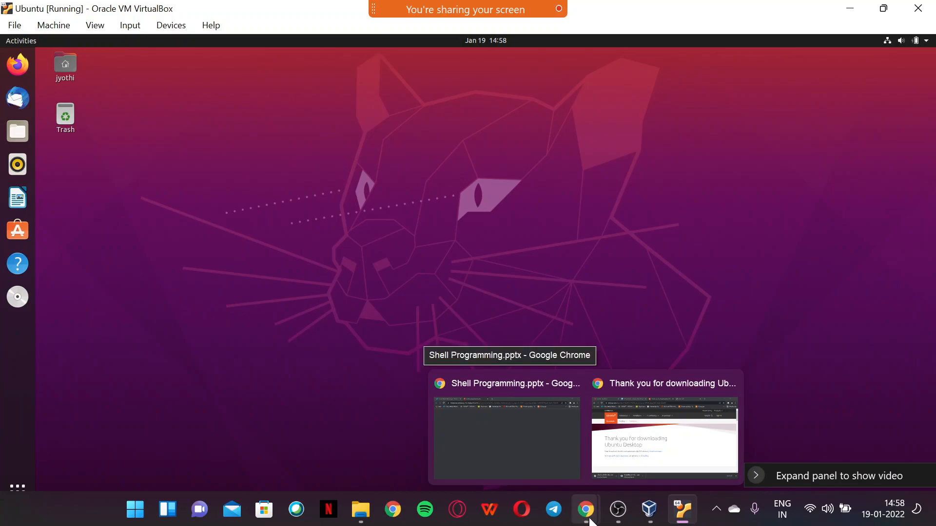
pyautogui.click(587, 520)
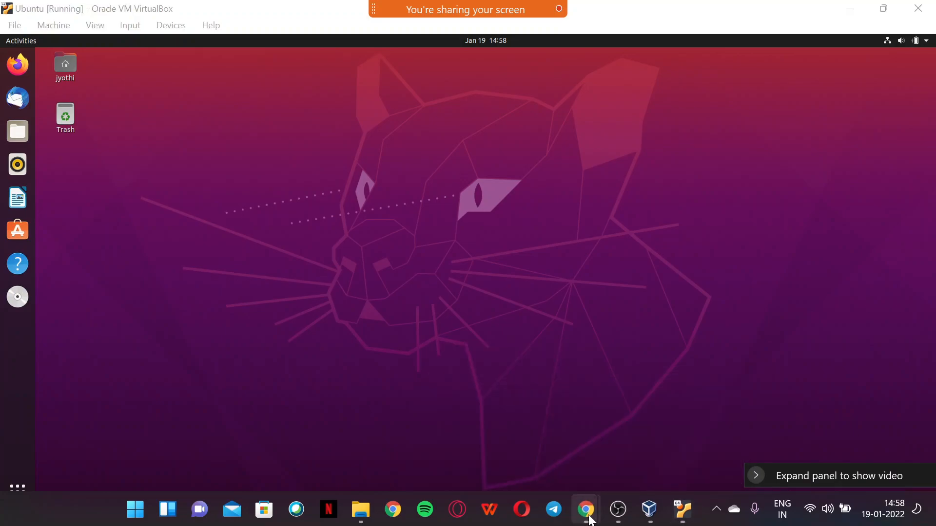
pyautogui.click(588, 518)
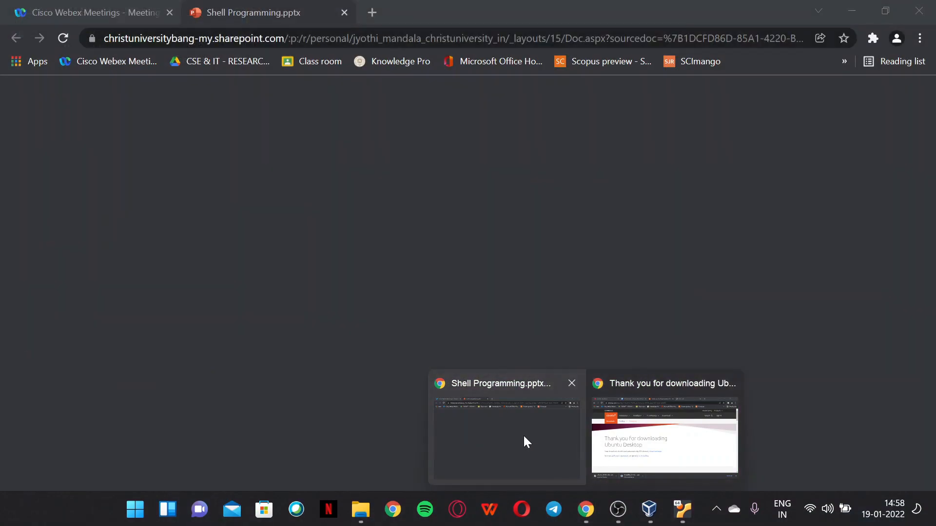
pyautogui.click(636, 410)
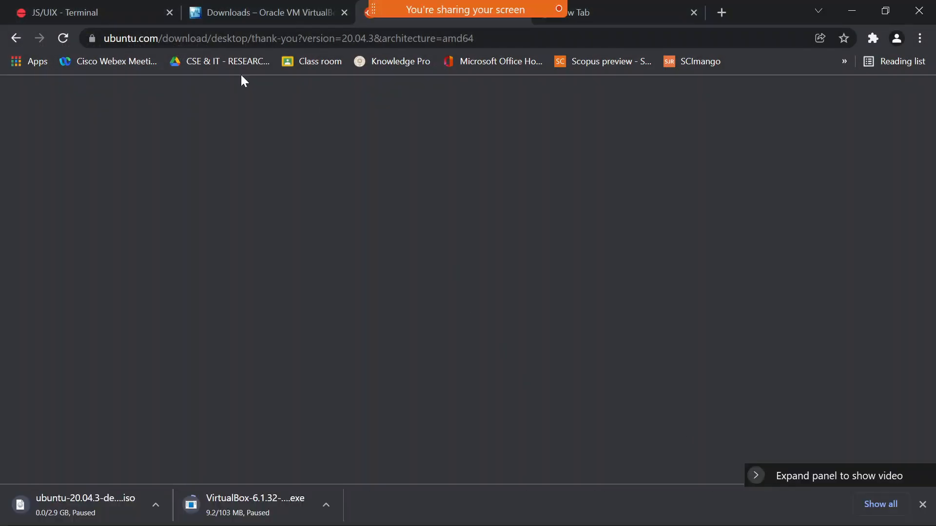
pyautogui.click(575, 38)
pyautogui.hotkey('ctrl', 'c')
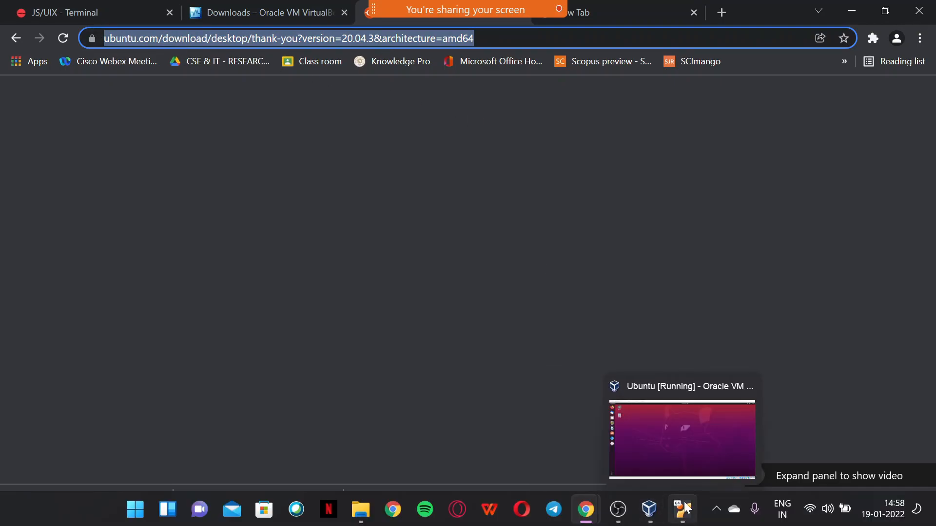
# Step: Switch to the Ubuntu virtual machine, open the copied download page address in Firefox, and close the browser with all its tabs
pyautogui.click(673, 458)
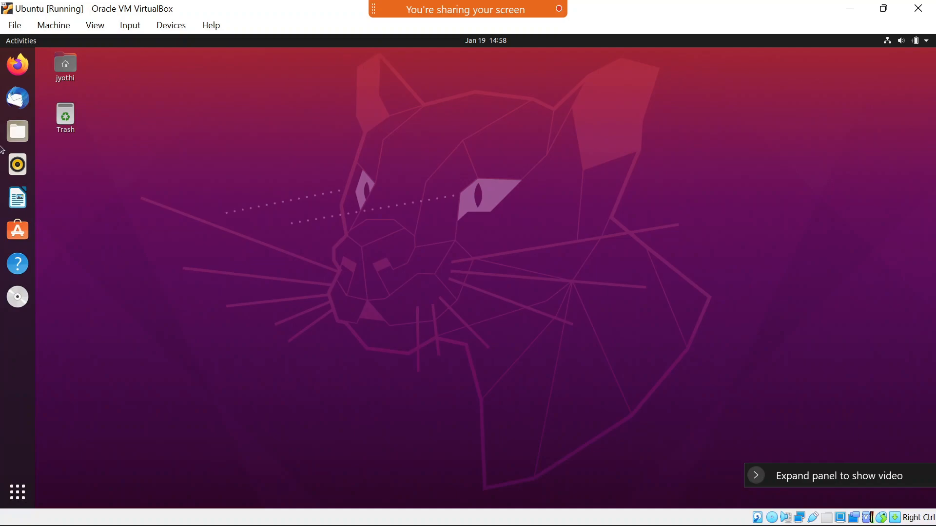
pyautogui.click(17, 64)
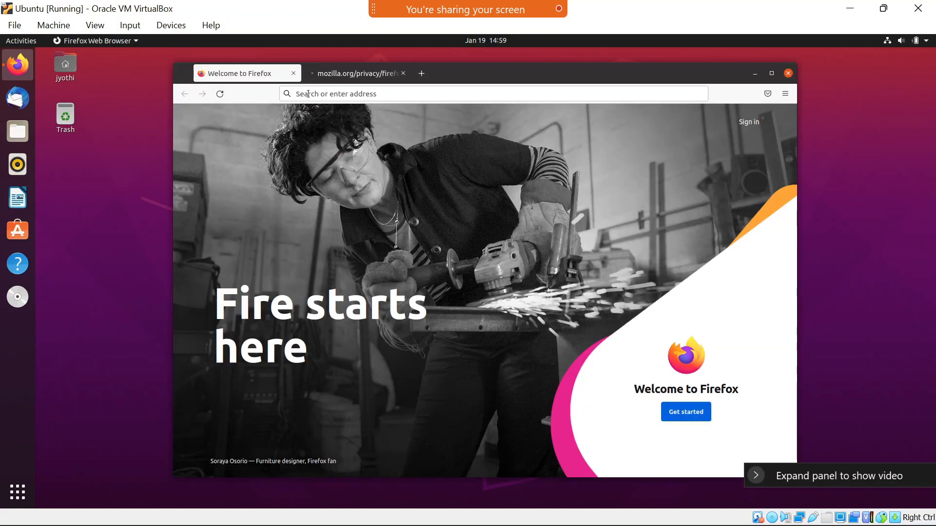
pyautogui.hotkey('ctrl', 'v')
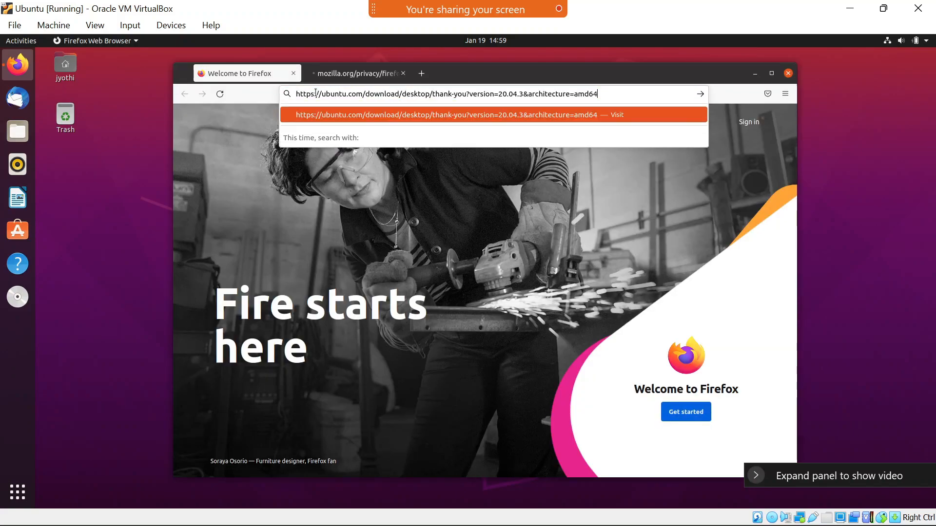
pyautogui.press('Return')
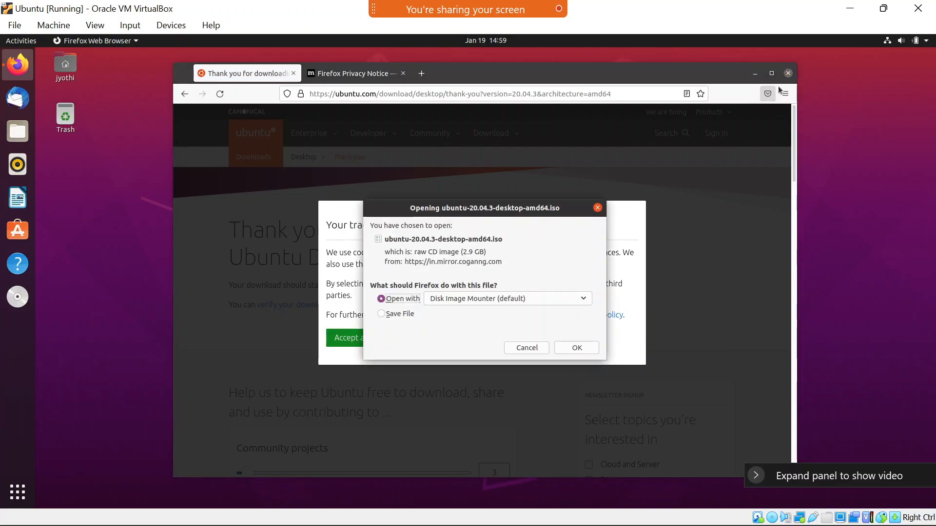
pyautogui.click(788, 73)
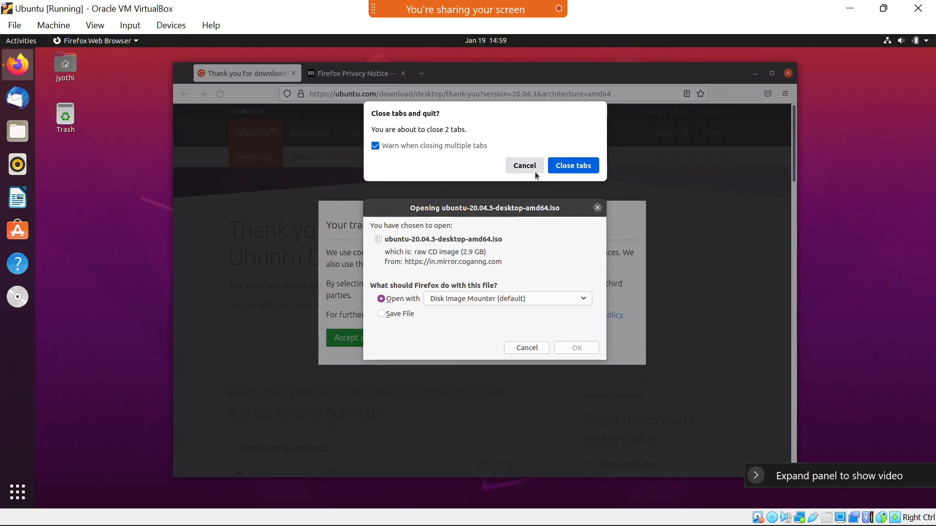
pyautogui.click(576, 165)
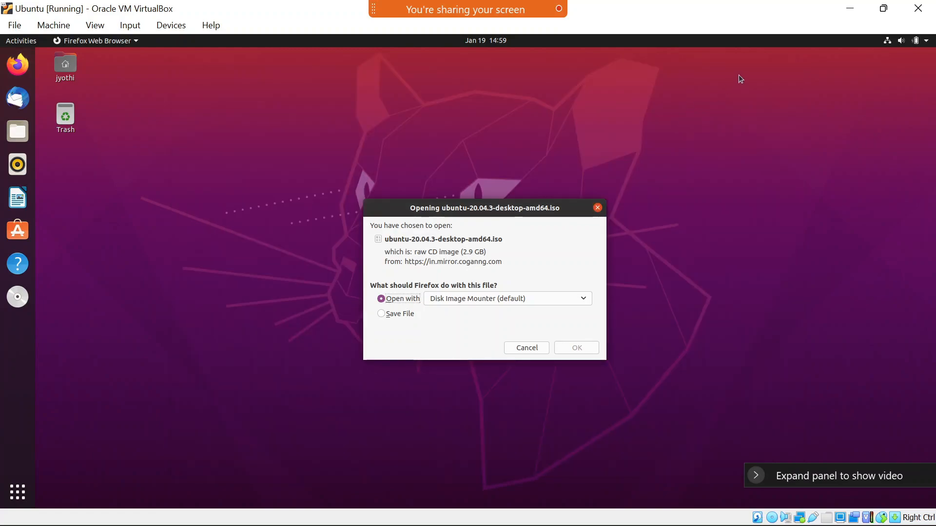
# Step: Examine the virtual machine's drag-and-drop sharing options between host and guest without changing them
pyautogui.click(136, 26)
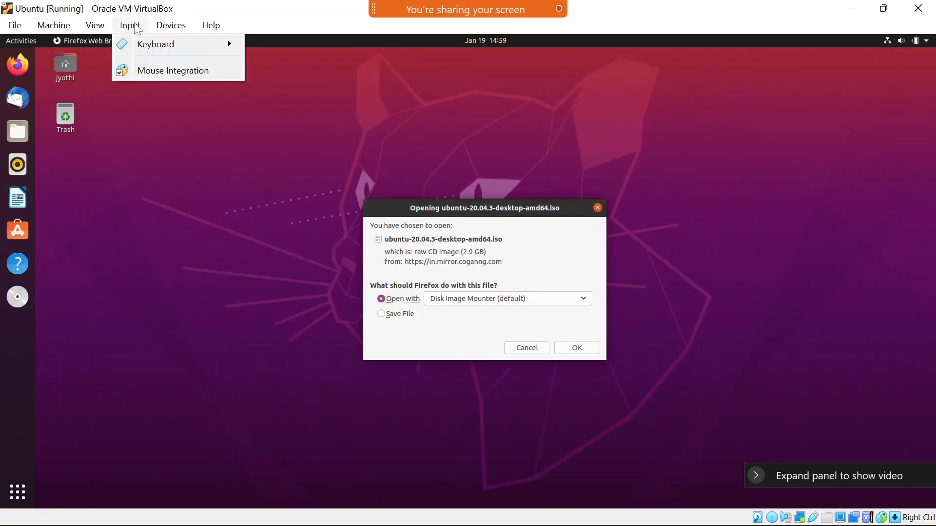
pyautogui.moveTo(161, 26)
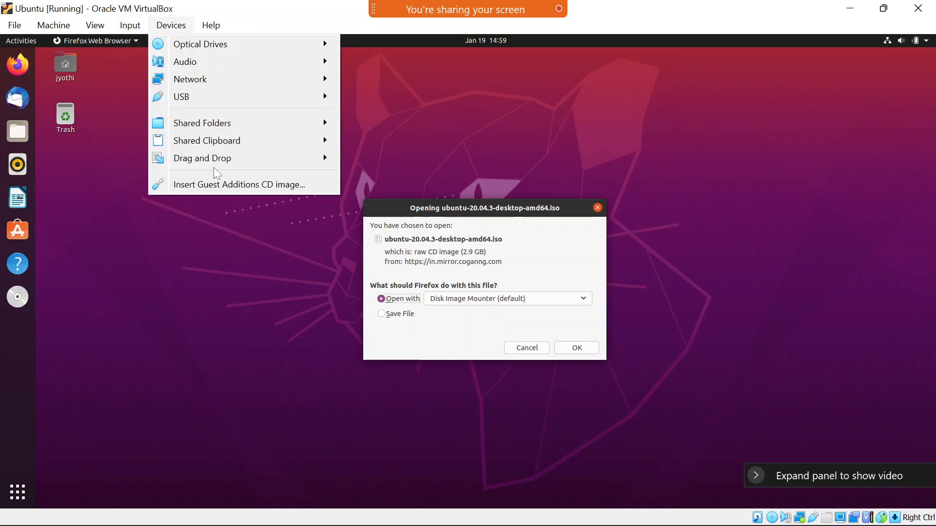
pyautogui.moveTo(222, 163)
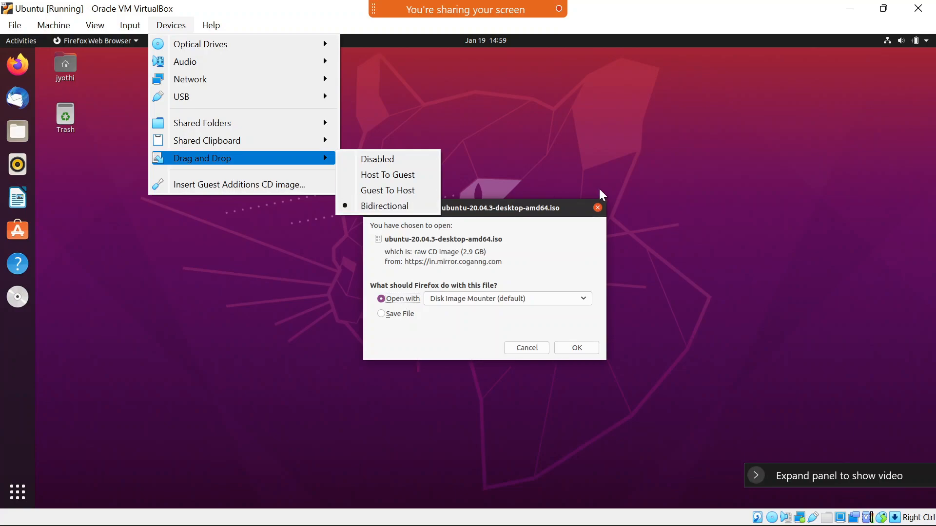
pyautogui.click(679, 142)
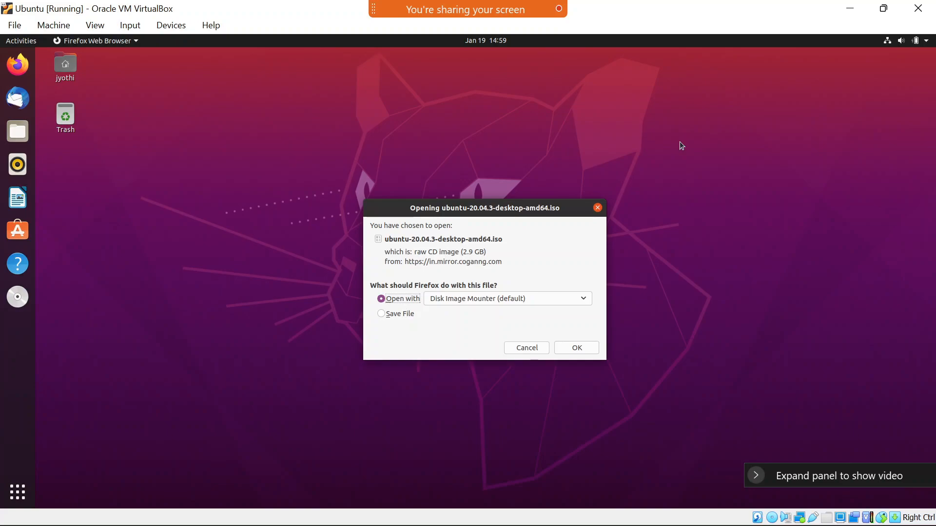
# Step: Search the Ubuntu applications for "terminal", launch Terminal, and dismiss the leftover download prompt for ubuntu-20.04.3-desktop-amd64.iso
pyautogui.click(27, 494)
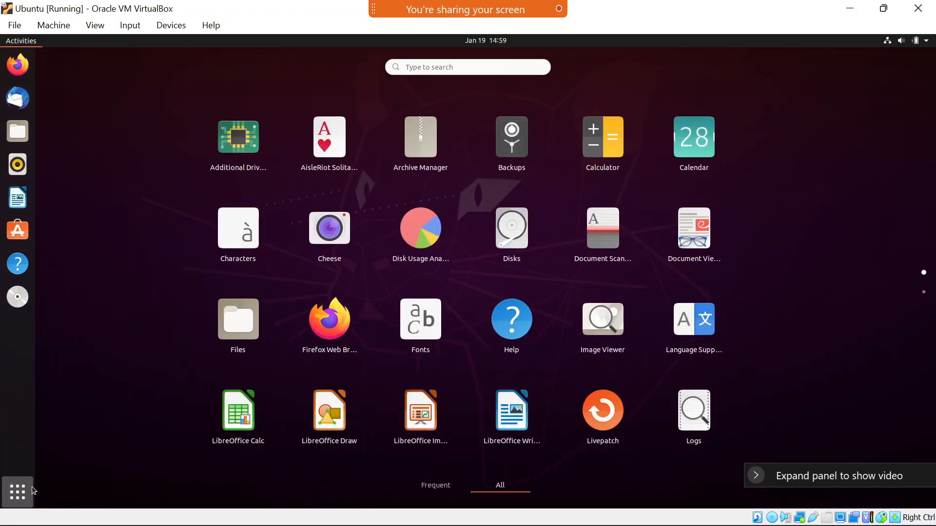
pyautogui.click(417, 66)
pyautogui.write('terminal')
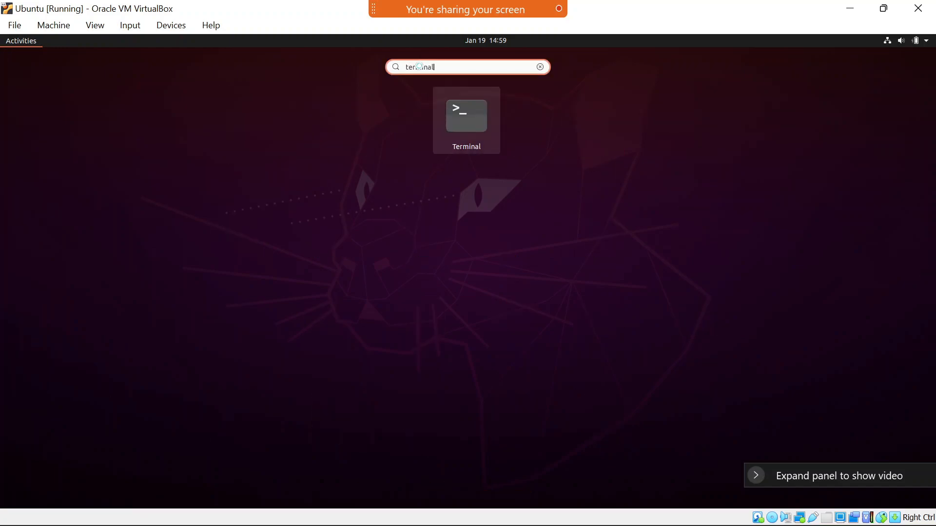
pyautogui.press('Return')
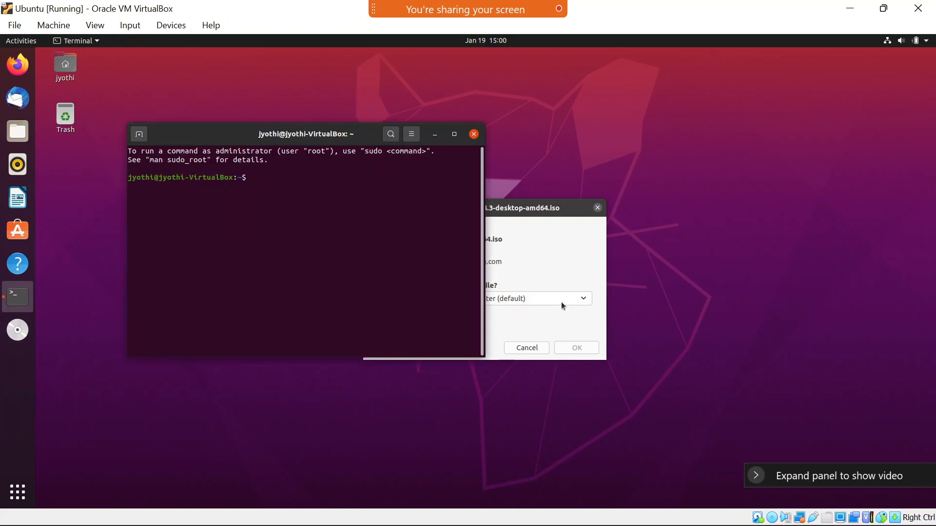
pyautogui.click(598, 208)
pyautogui.moveTo(151, 178); pyautogui.dragTo(182, 174)
pyautogui.click(259, 178)
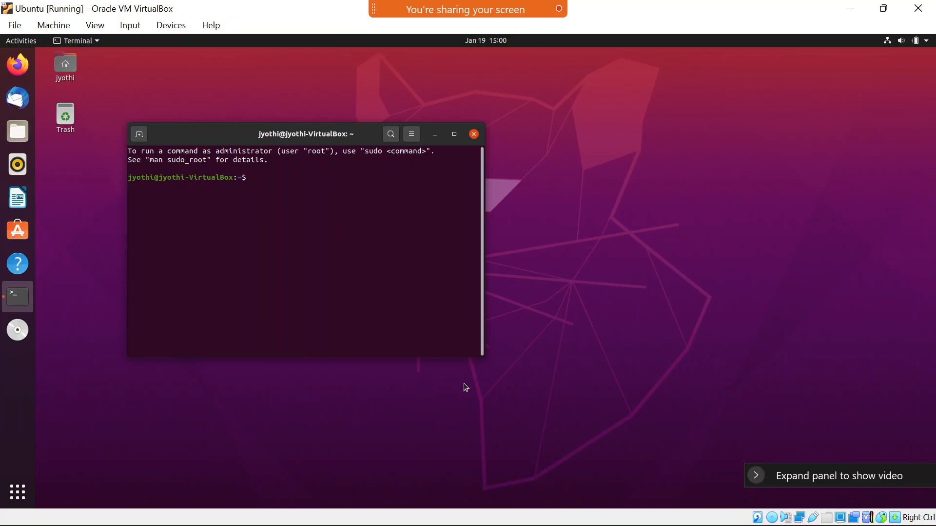